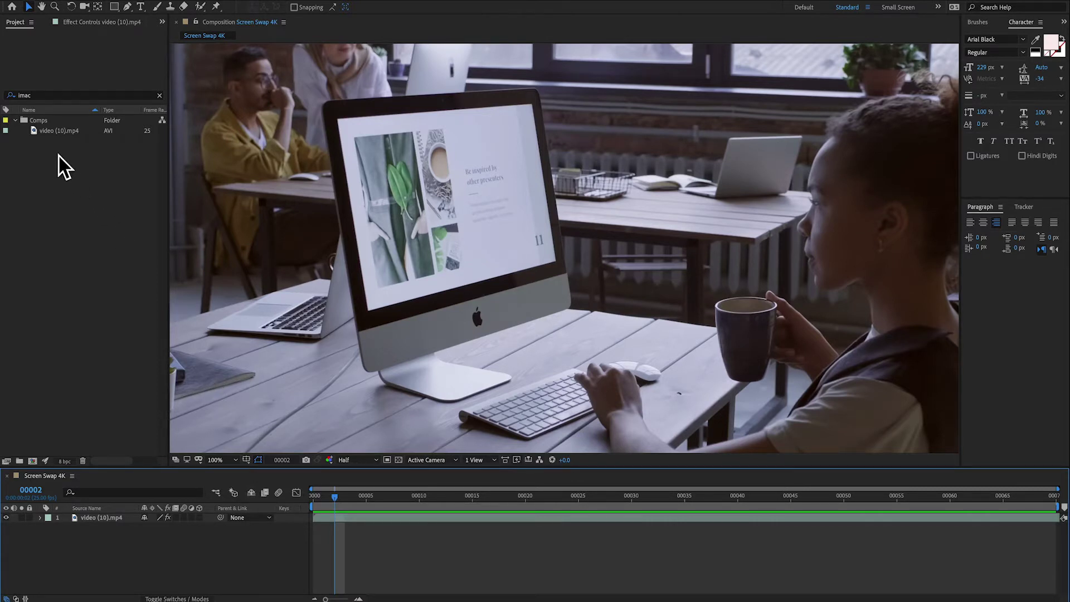
- Create a movie proxy for the video (10).mp4 footage, adding it to the render queue
click(55, 133)
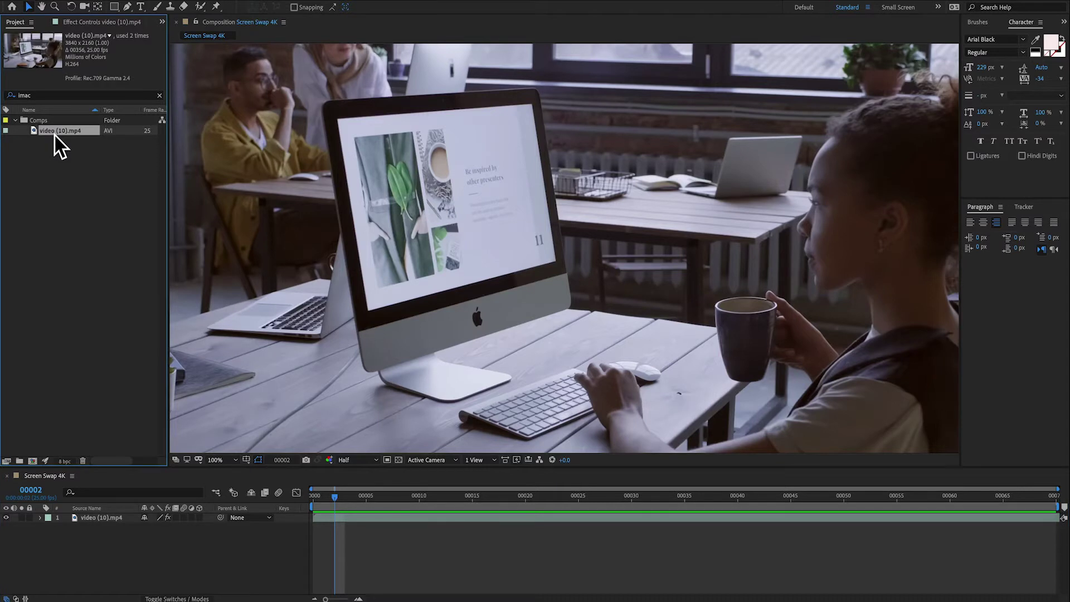
right_click(58, 146)
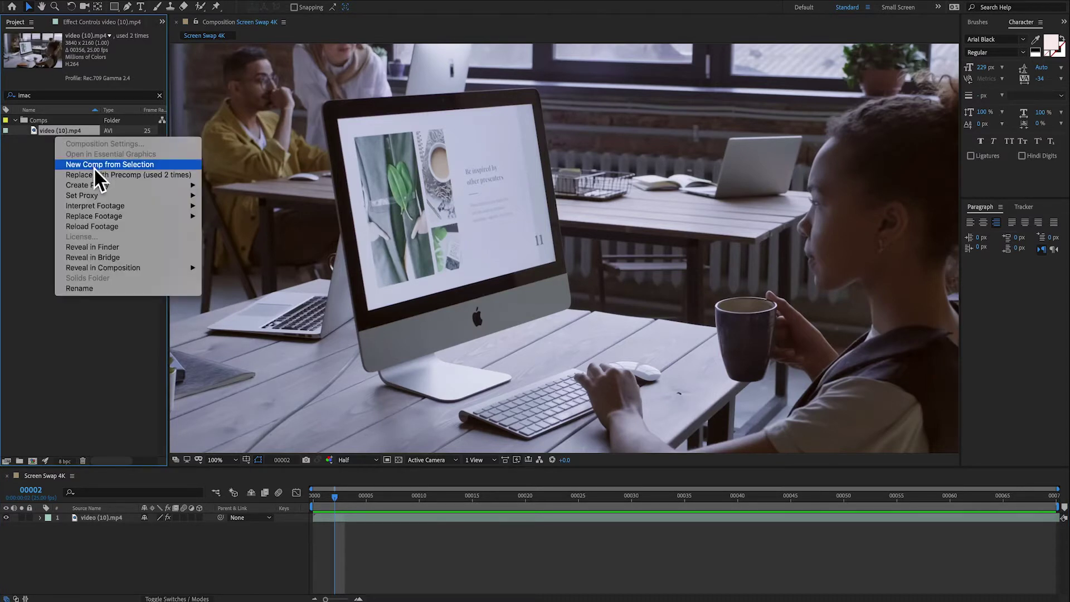
mouse_move(98, 187)
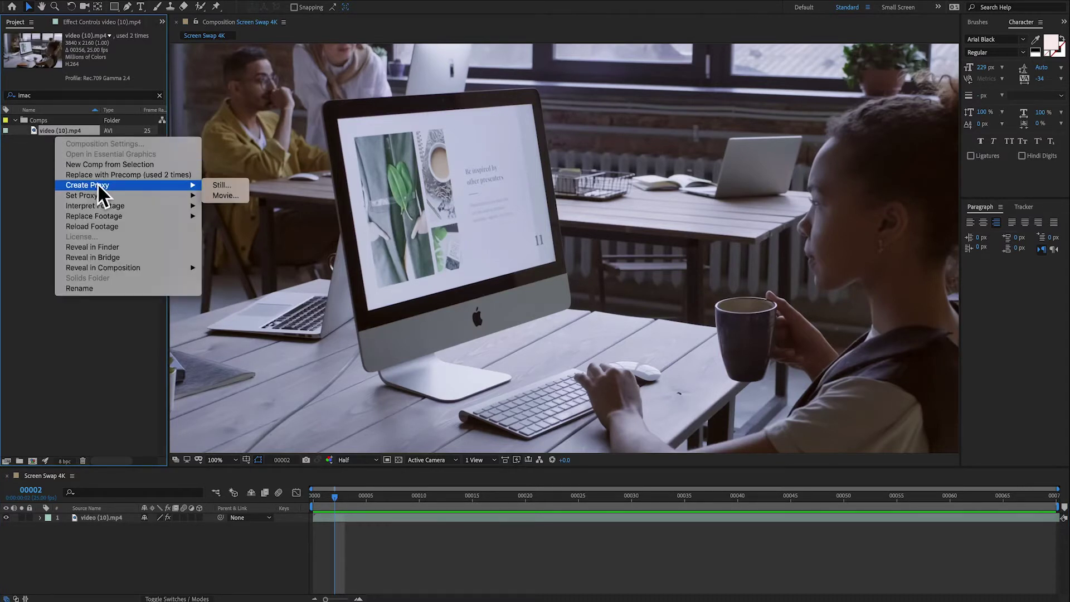
click(243, 196)
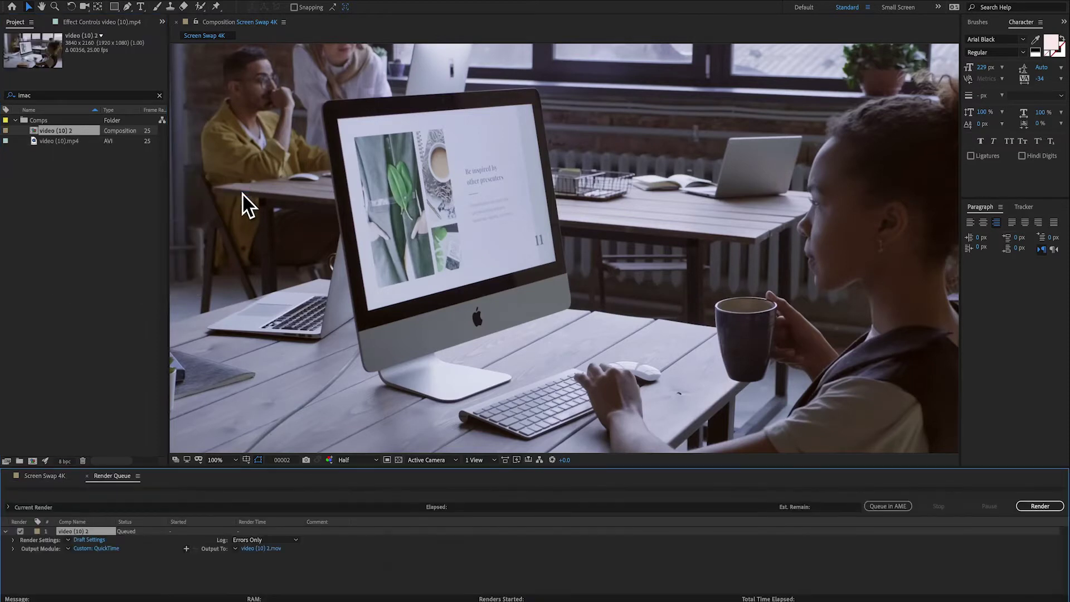
- Set the proxy's render resolution to Third in its render settings
click(89, 540)
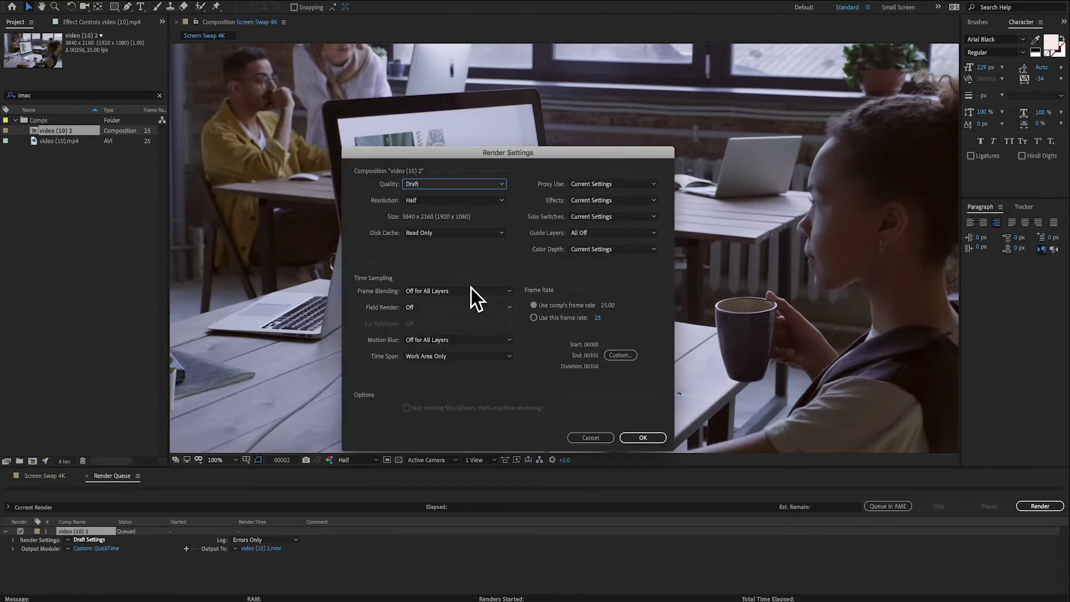
click(453, 201)
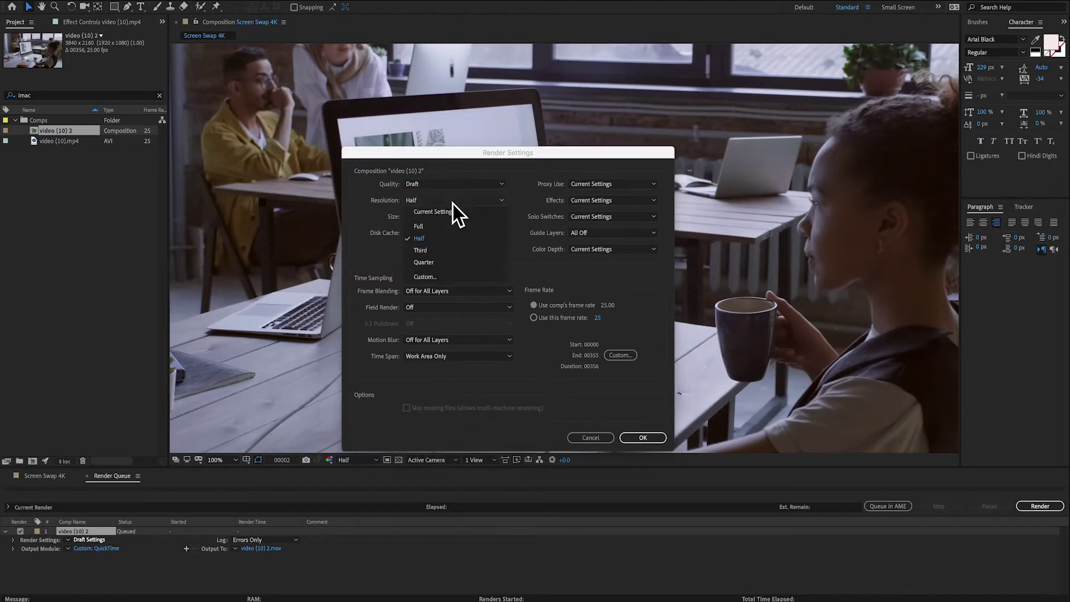
click(438, 250)
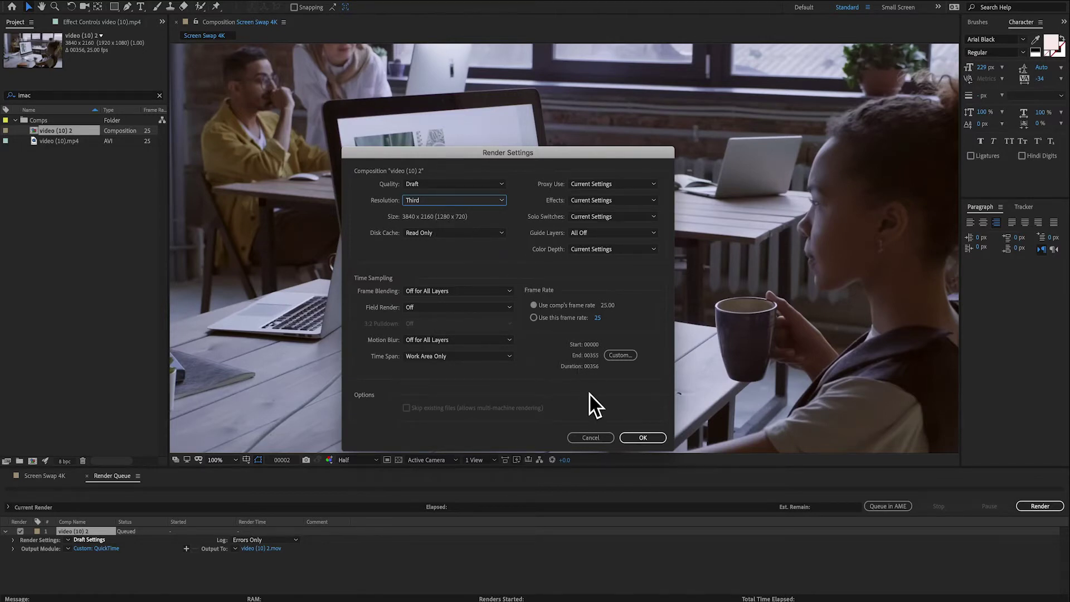
click(641, 438)
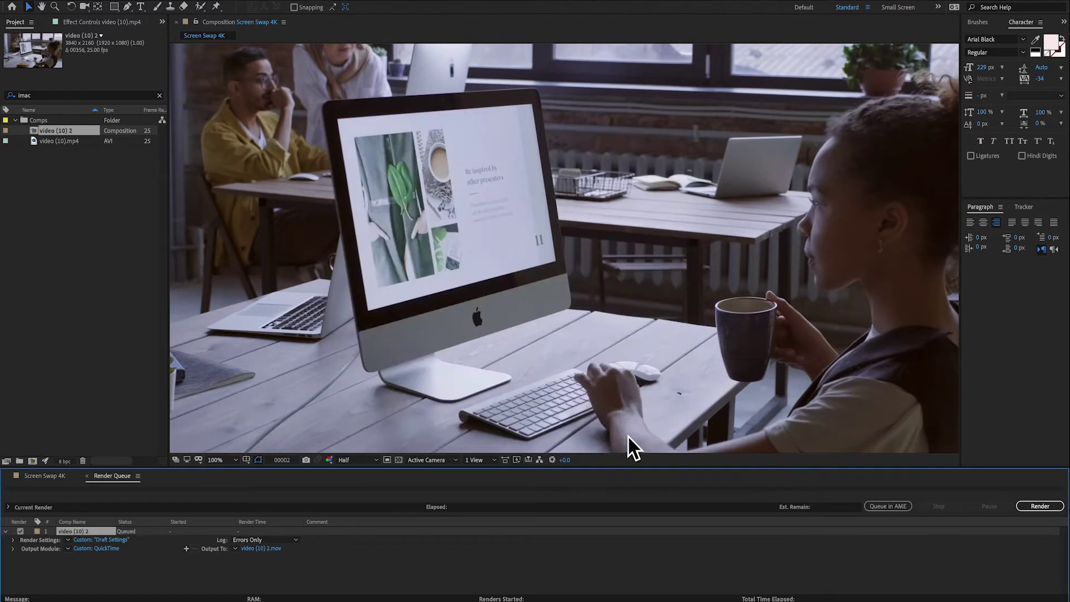
- Set the proxy output's QuickTime video codec to Apple ProRes 422
click(106, 549)
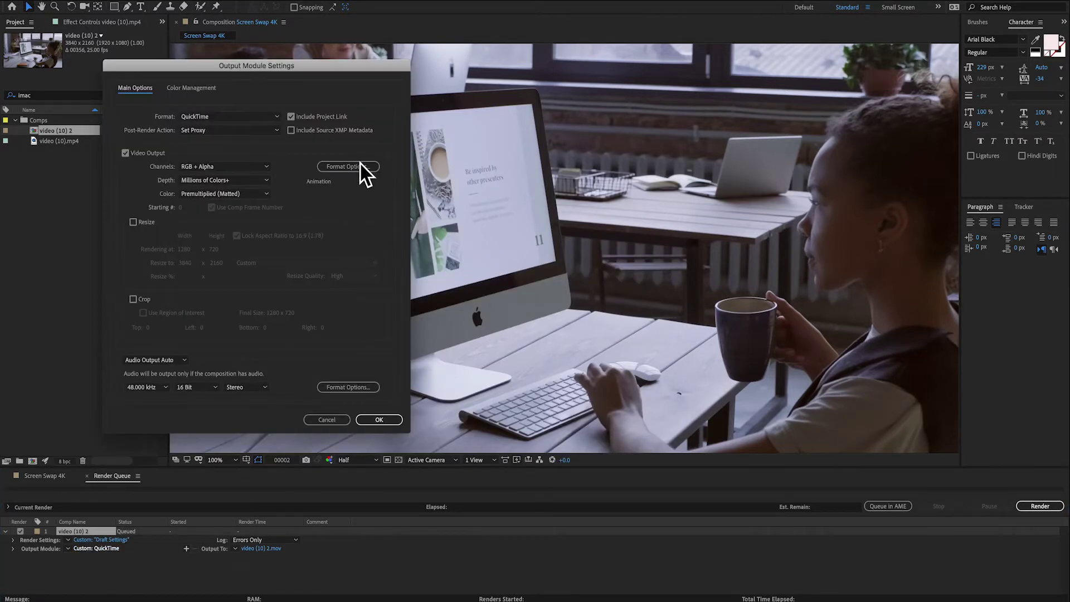
click(361, 167)
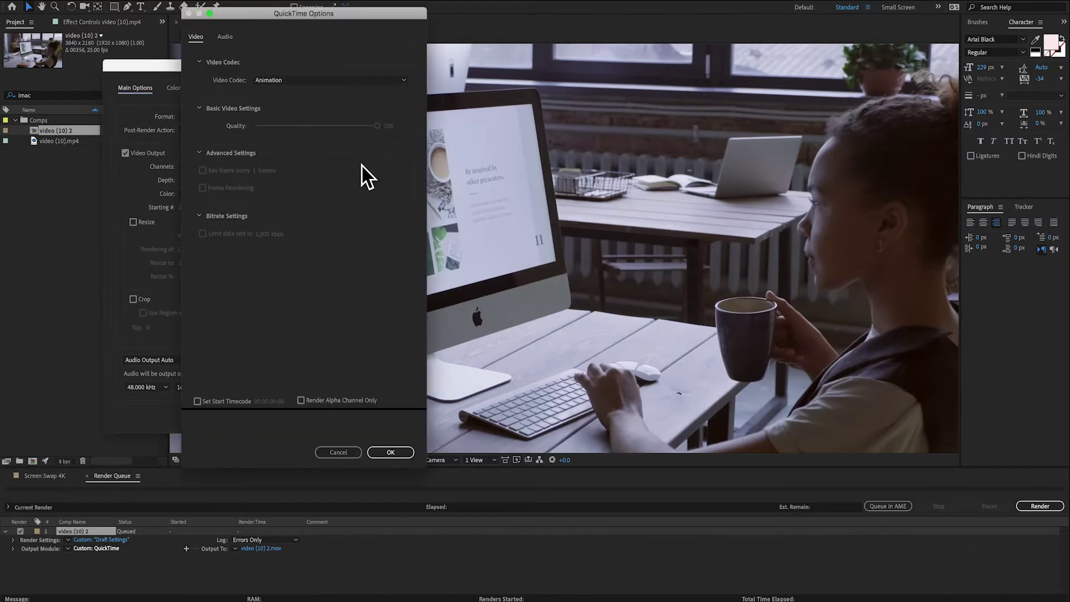
click(312, 81)
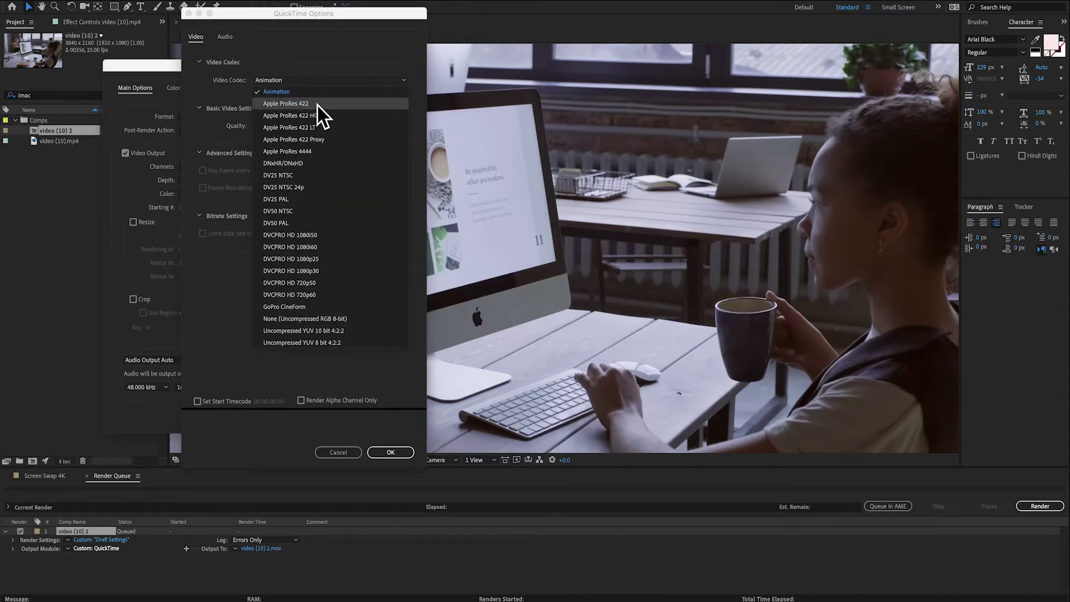
click(300, 104)
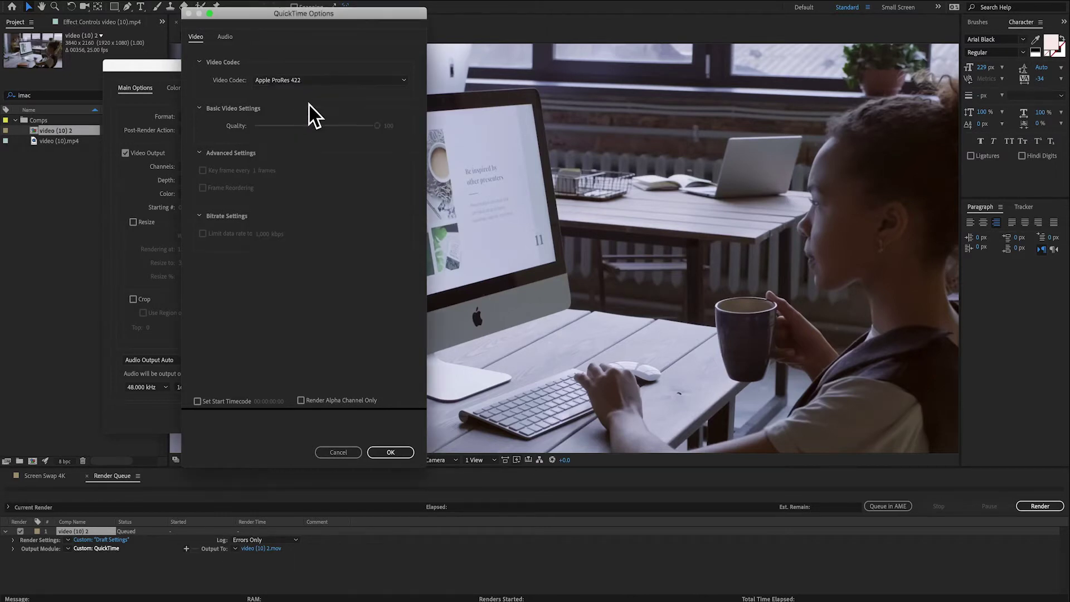
click(403, 456)
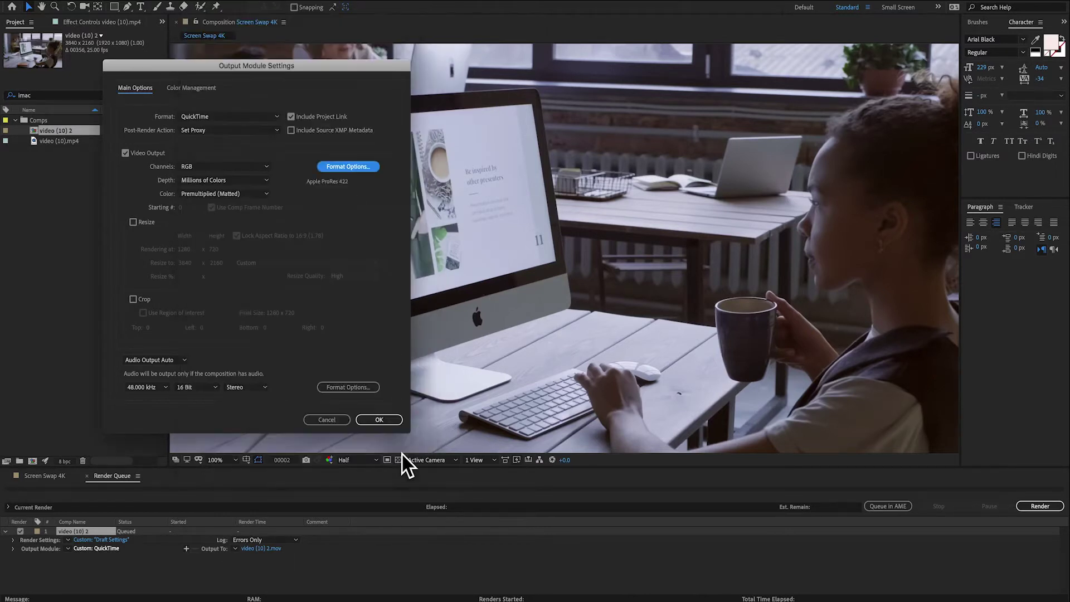
click(379, 420)
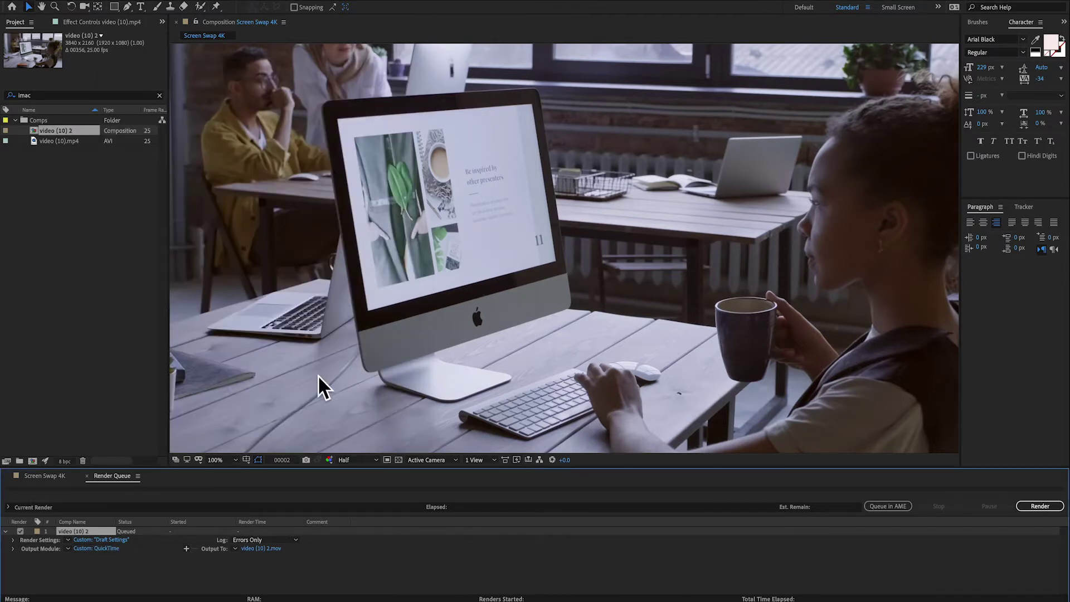
- Name the output file "video (10) proxy.mov" in the Footage folder and render the proxy
click(266, 549)
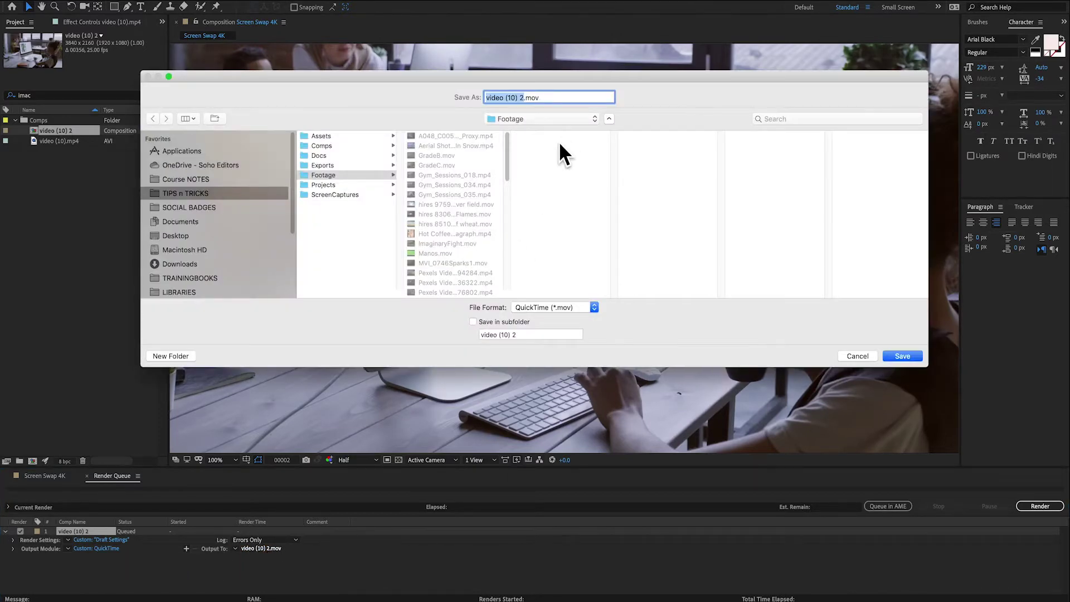
click(520, 98)
text(proxy)
click(902, 355)
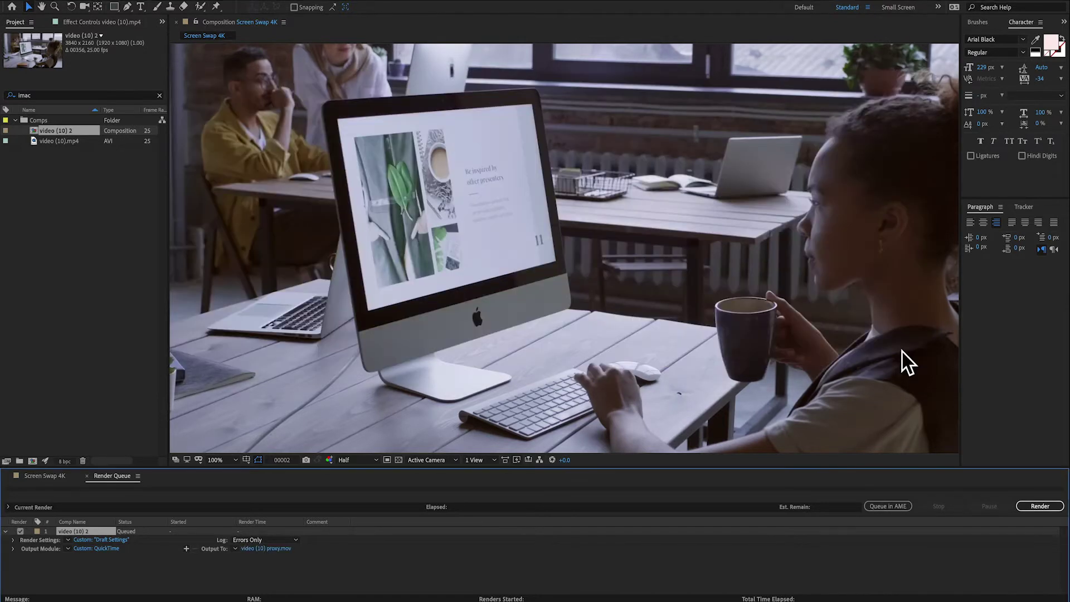
click(1039, 506)
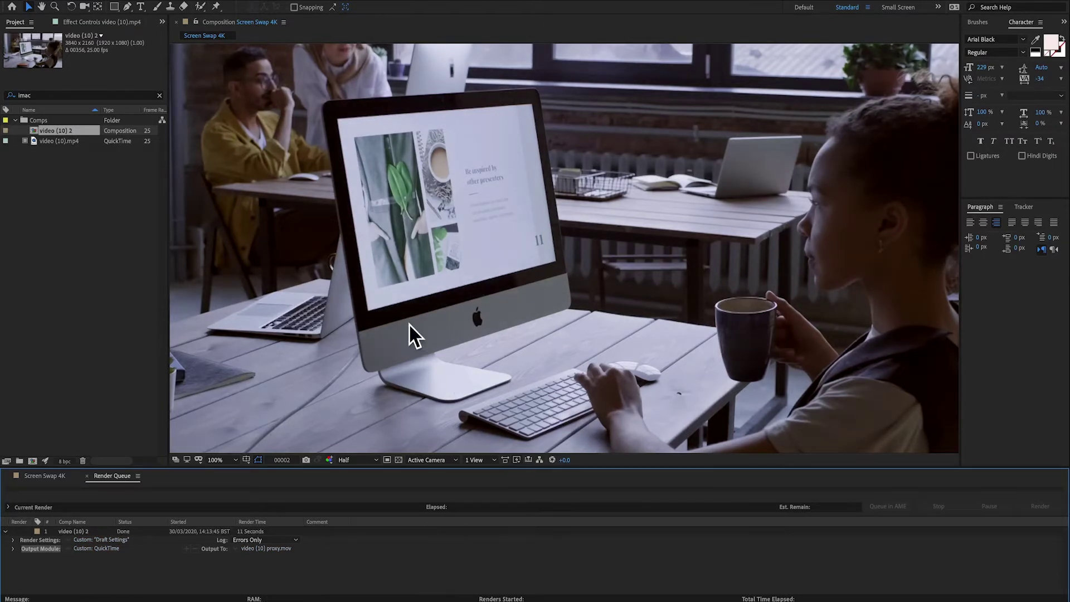
- Toggle the proxy of video (10).mp4 on and off to compare it with the original, leaving the proxy disabled
click(48, 141)
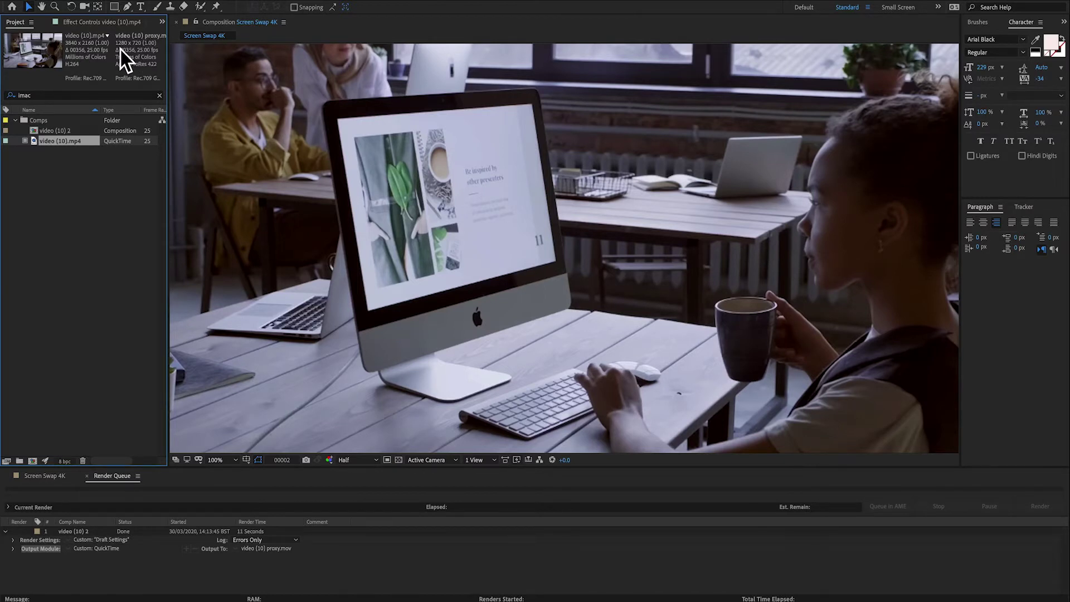
click(25, 142)
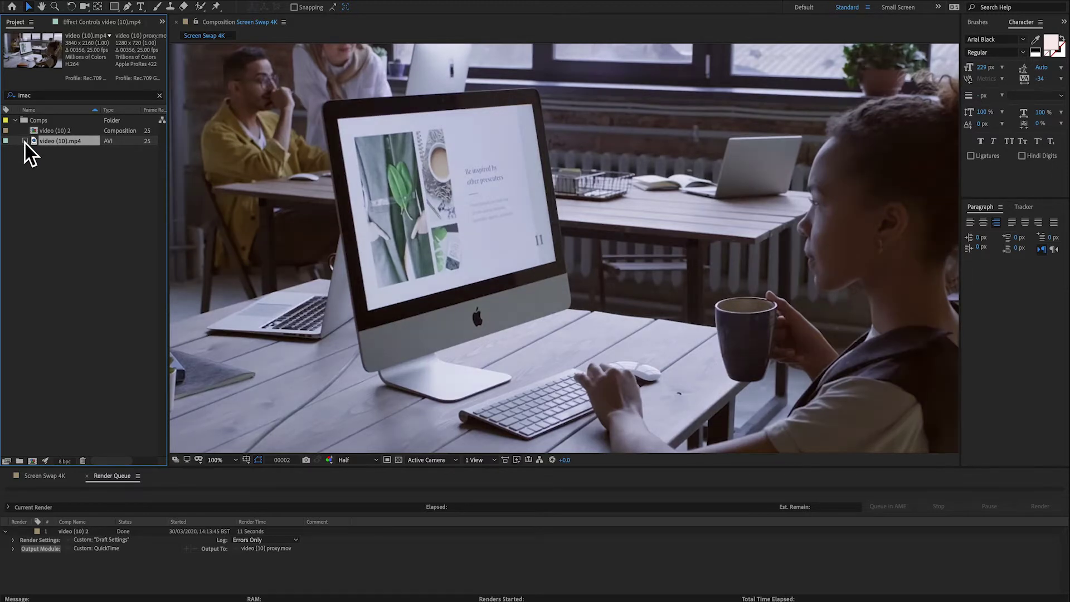
click(25, 141)
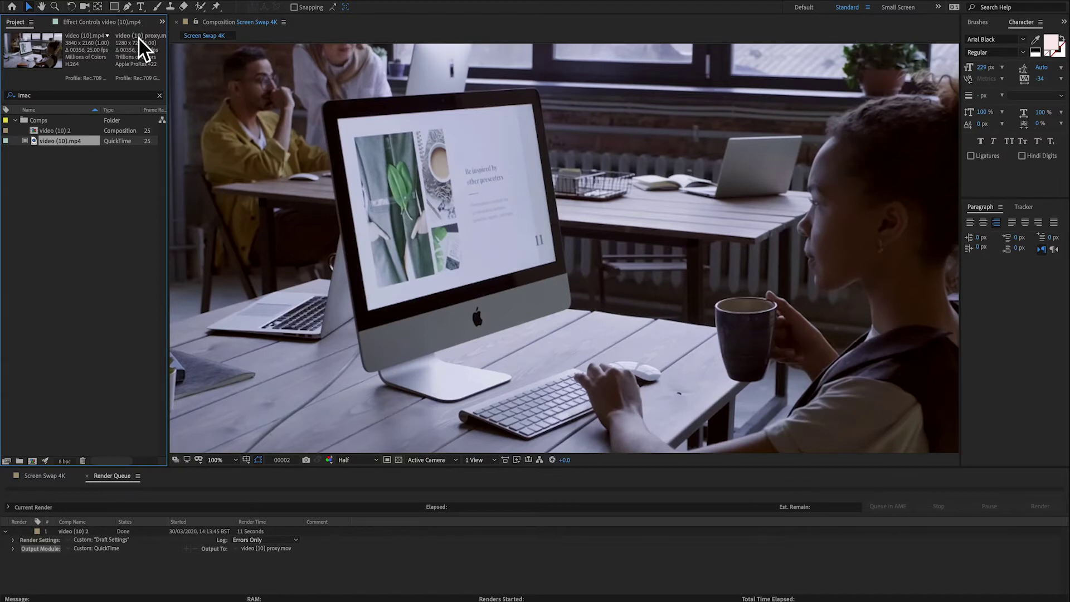
click(22, 142)
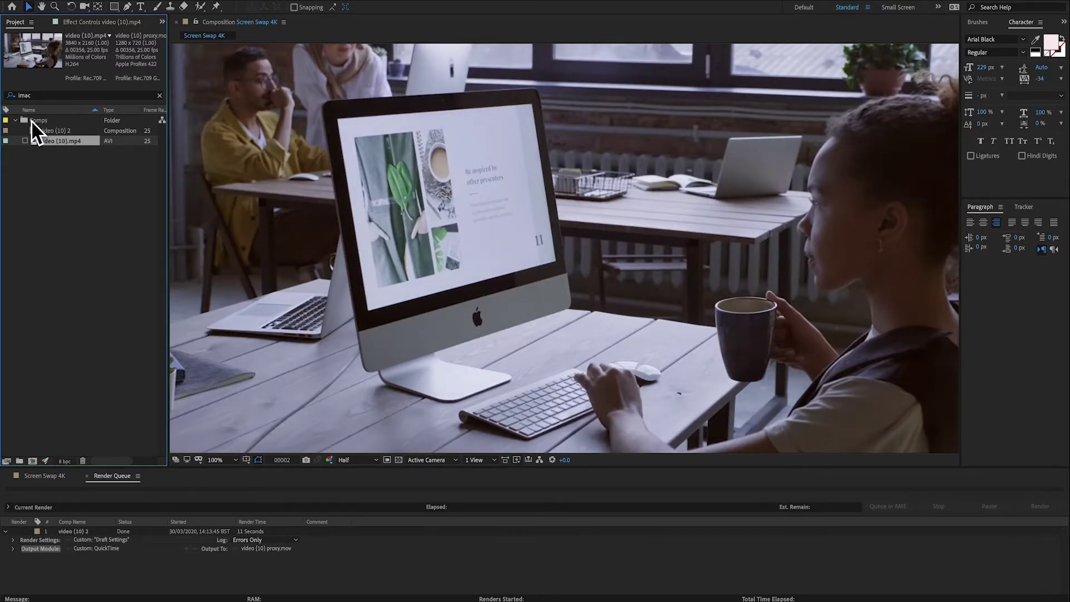
click(25, 142)
click(24, 142)
click(25, 142)
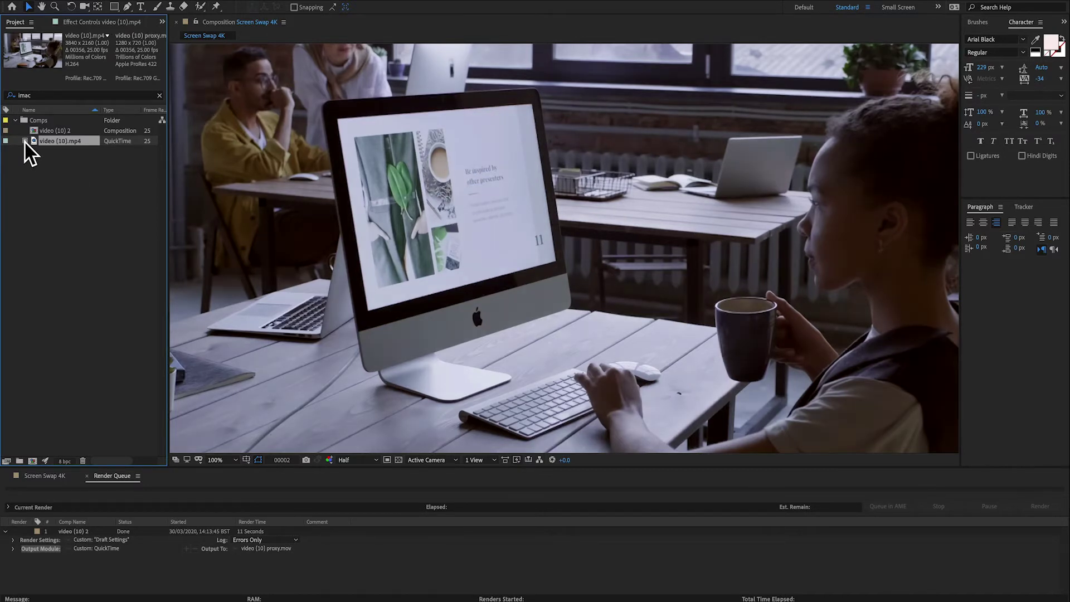
click(25, 142)
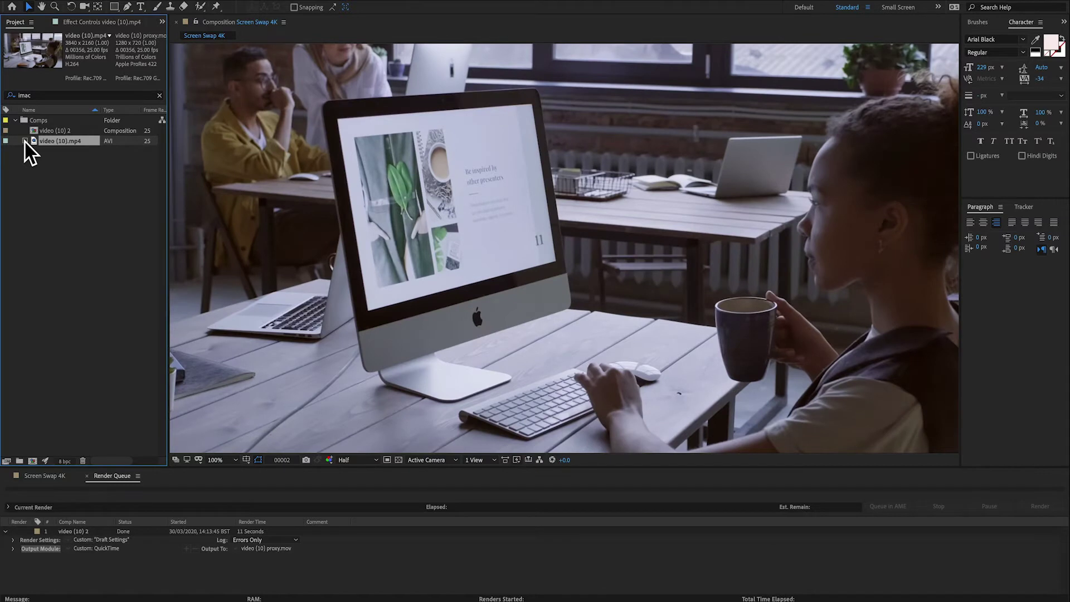
click(25, 141)
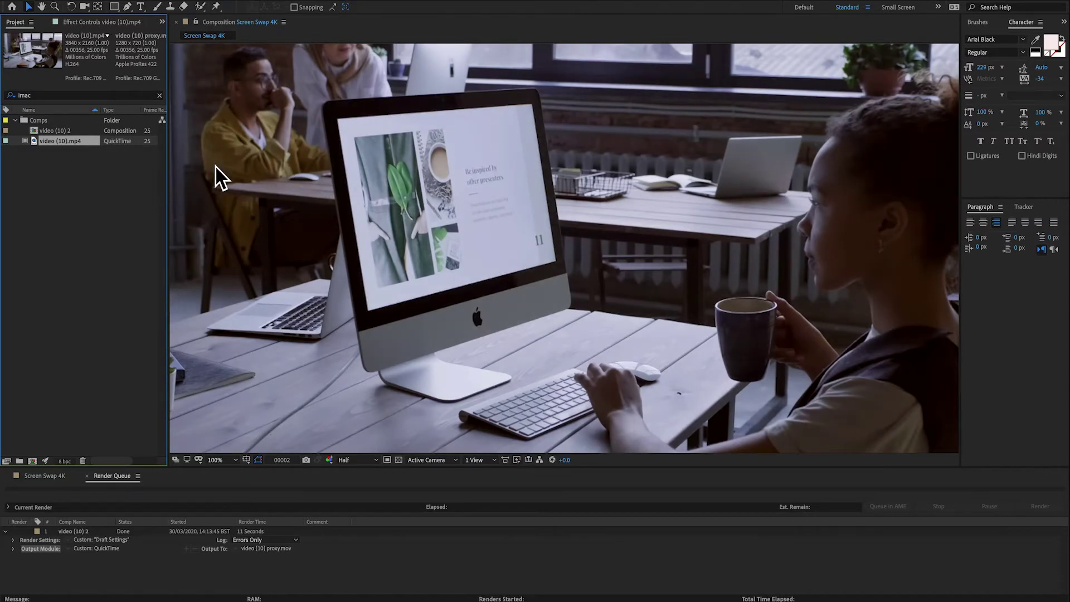
click(24, 141)
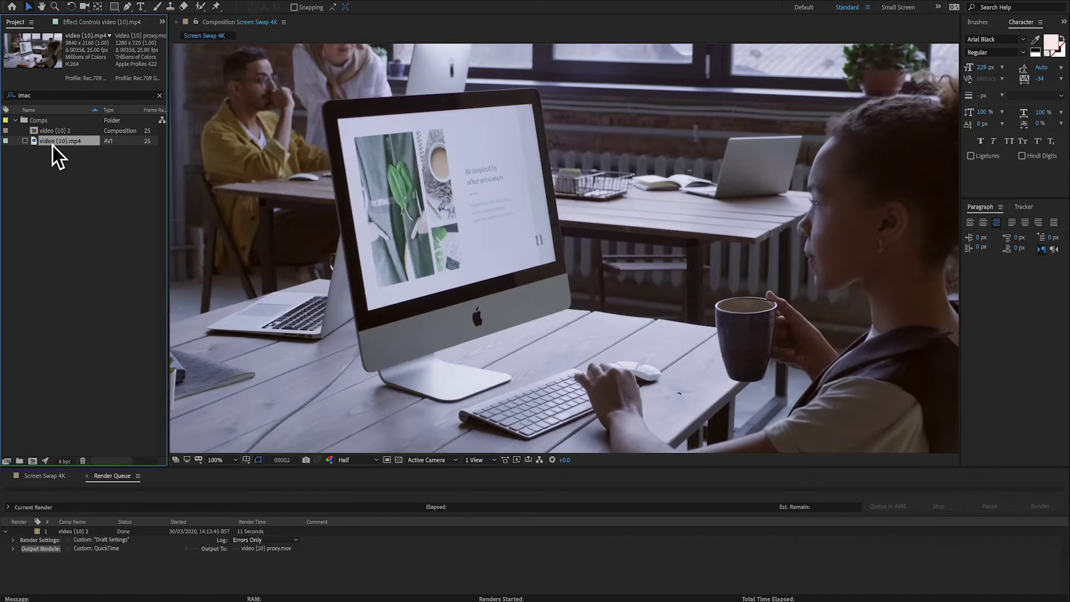
- Apply Track in Boris FX Mocha to the video (10).mp4 layer in the Screen Swap 4K composition
click(42, 476)
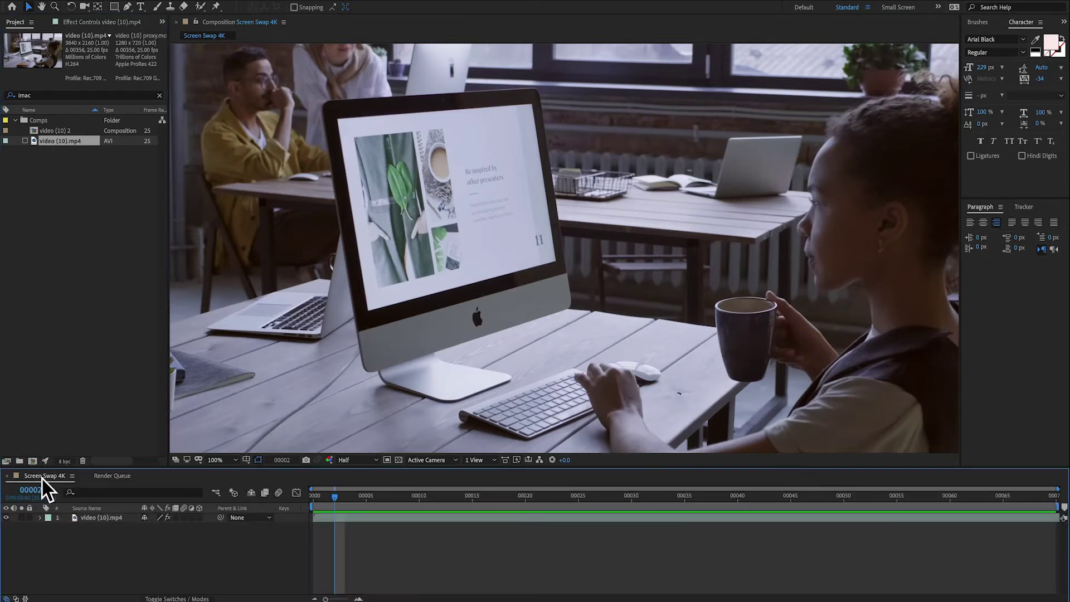
click(100, 518)
click(260, 1)
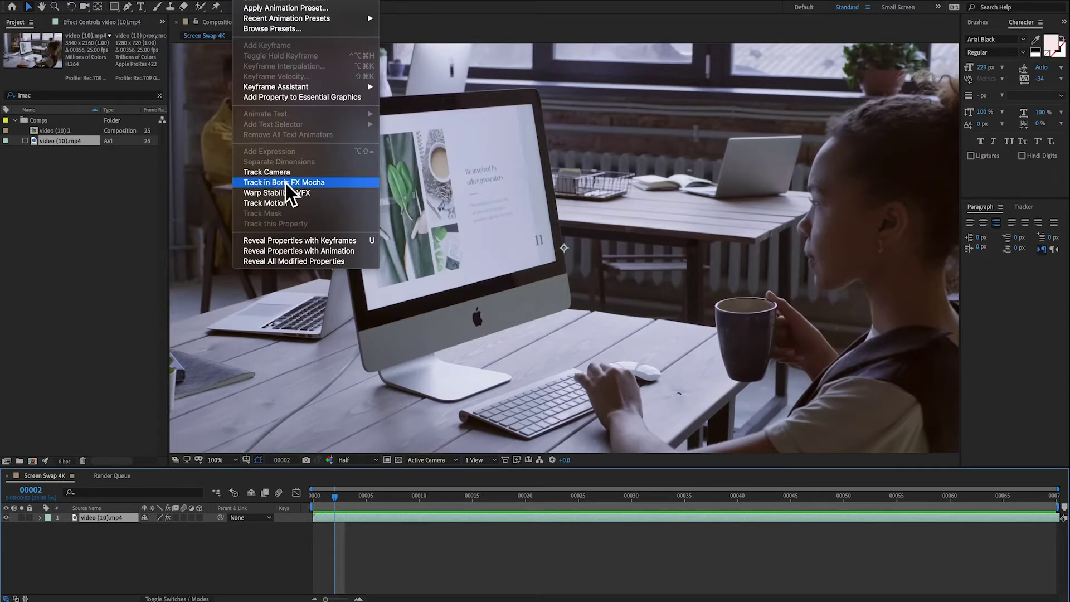
click(325, 184)
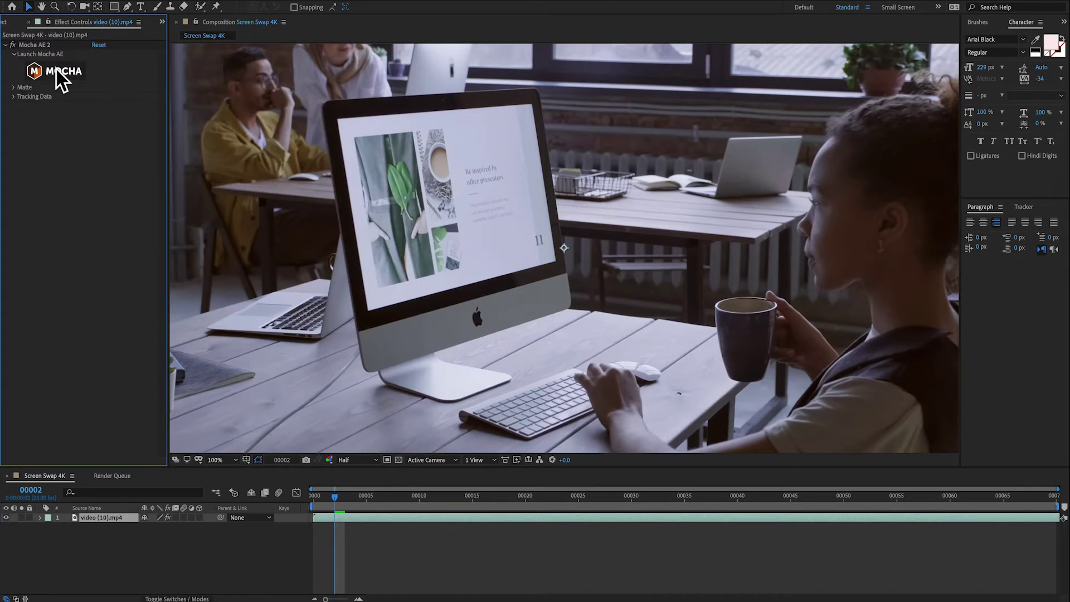
- Launch Mocha AE from the effect, continue at reduced resolution and start a session from the welcome screen
click(56, 68)
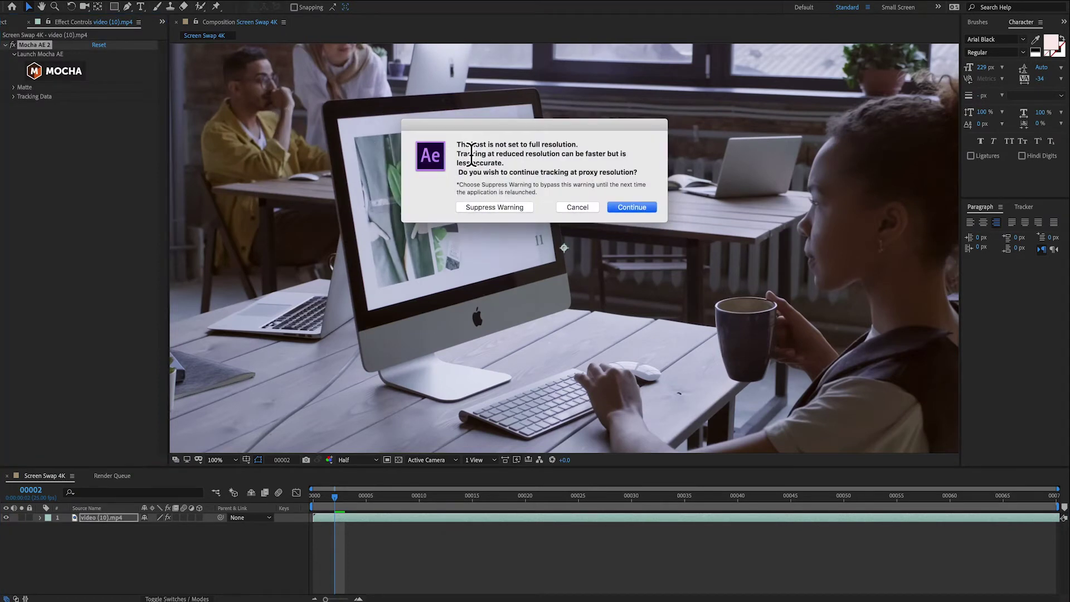
drag(537, 122, 493, 115)
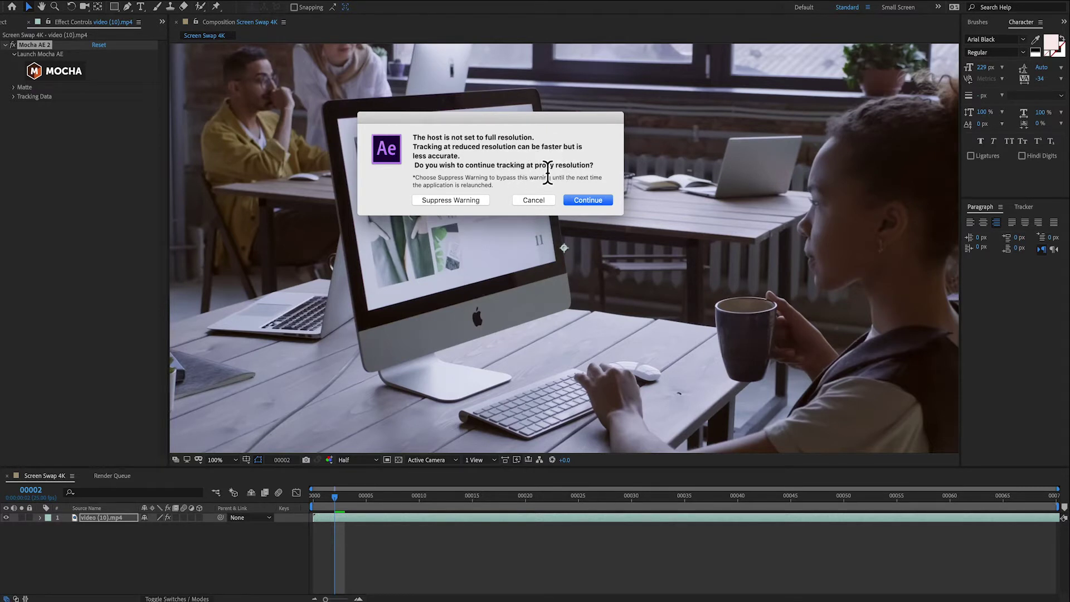
click(587, 200)
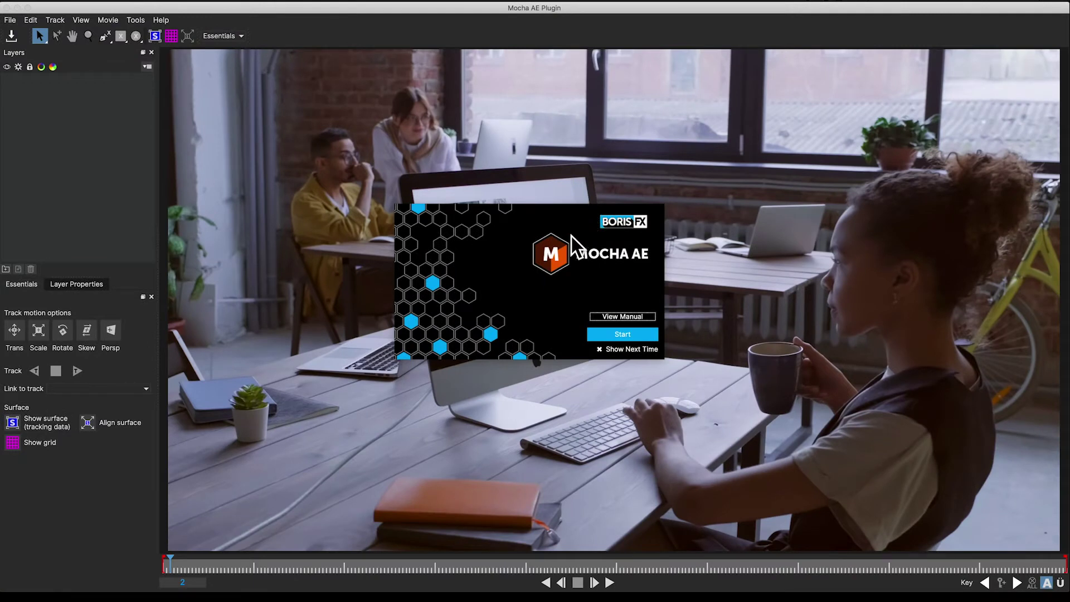
click(625, 334)
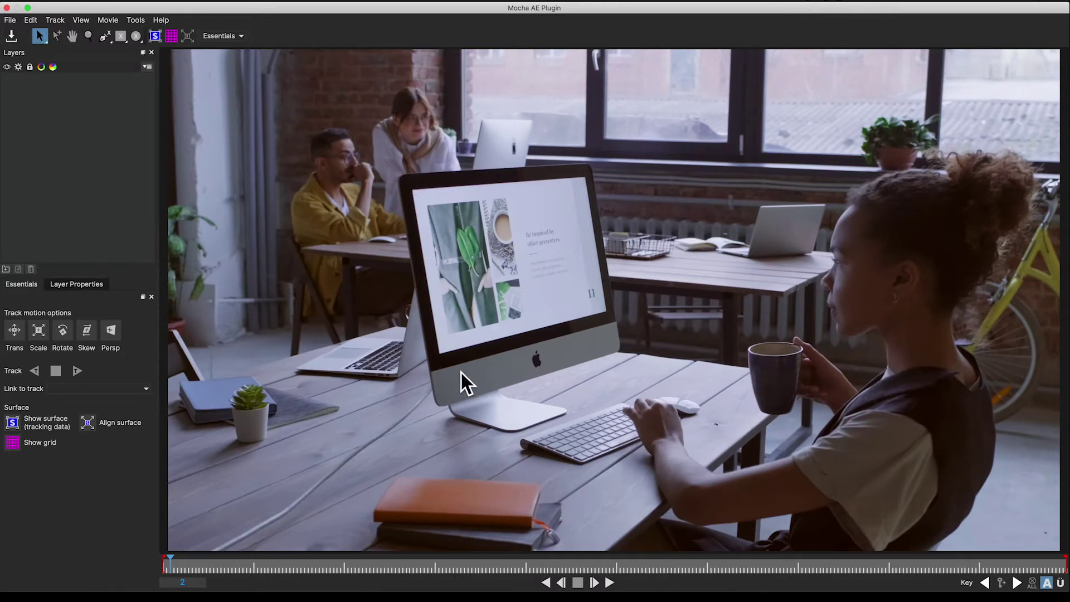
- Draw a closed four-point X-Spline around the iMac's outer edge, with one point just outside each corner
click(103, 35)
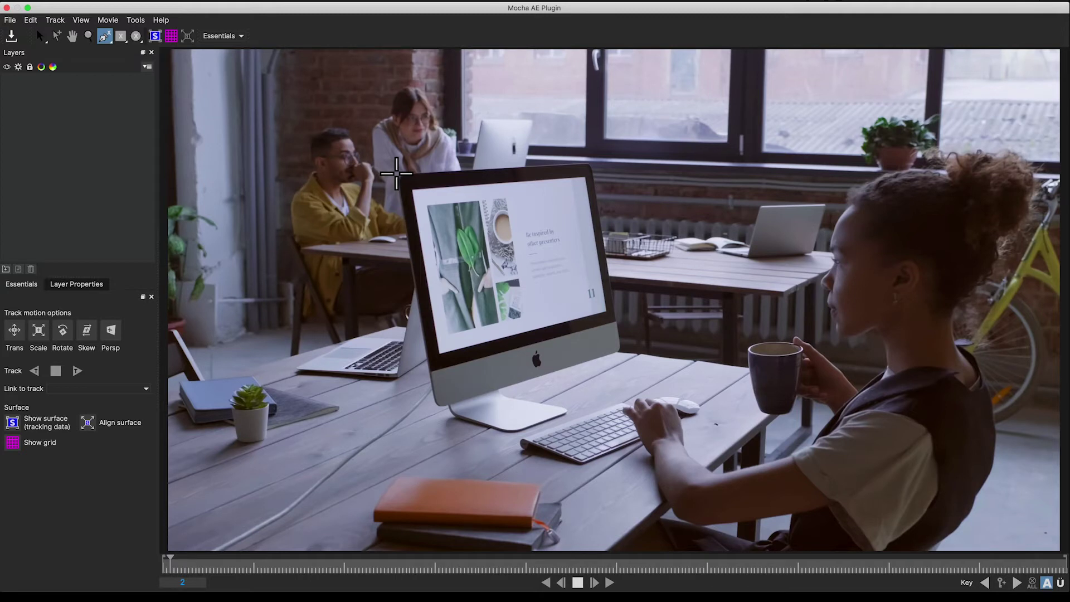
click(396, 175)
click(593, 163)
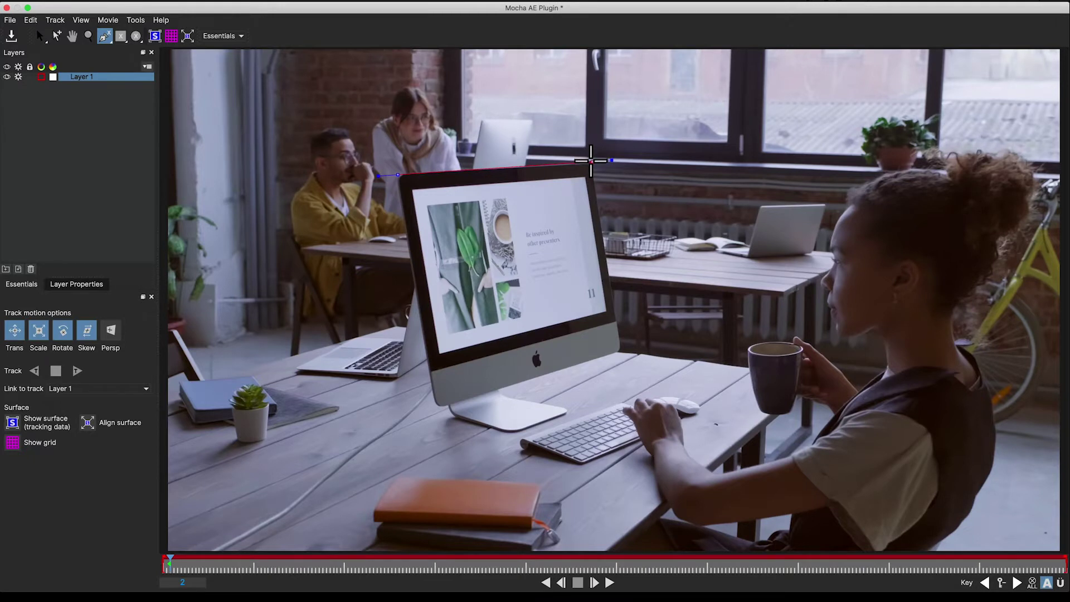
click(624, 353)
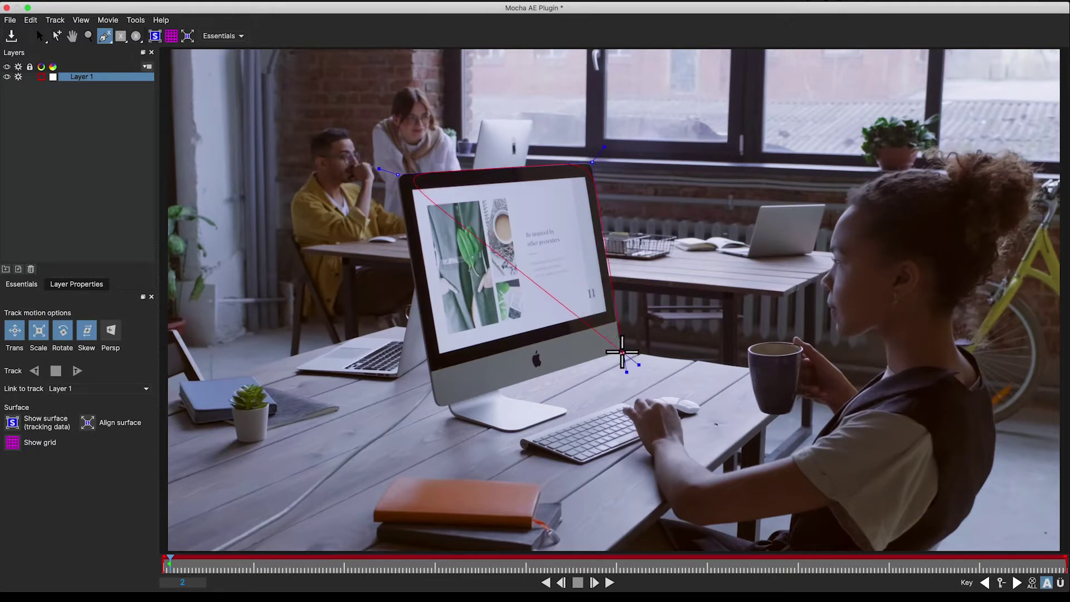
click(435, 407)
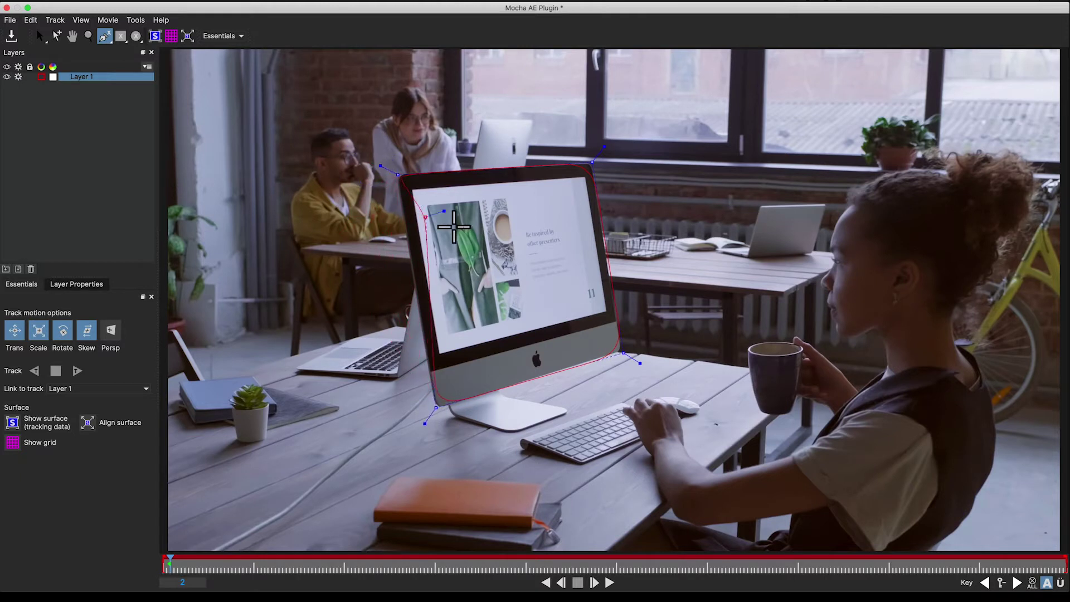
drag(373, 290, 364, 256)
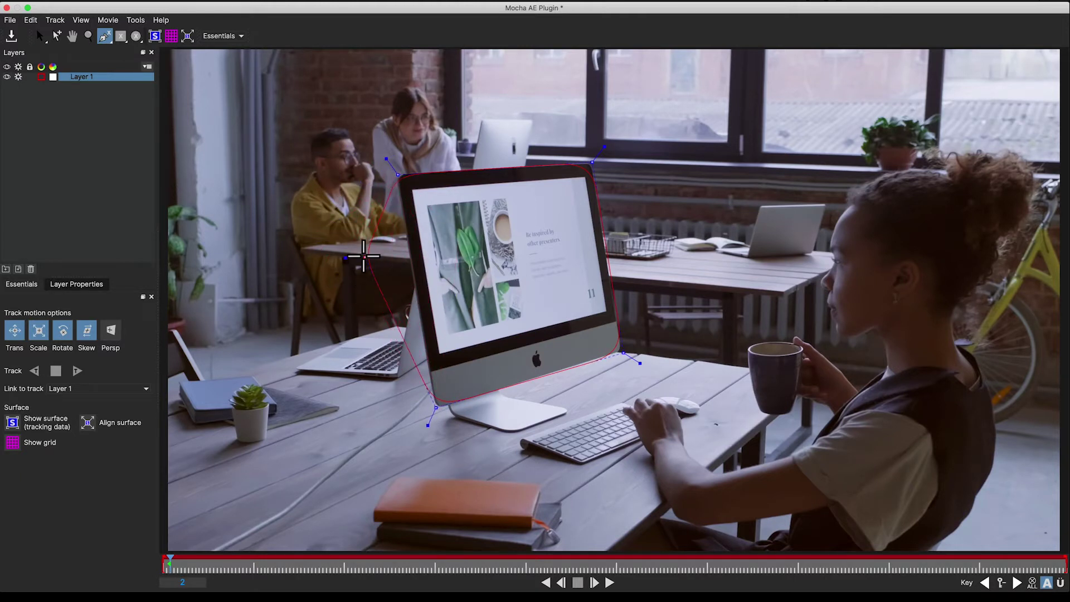
key(s)
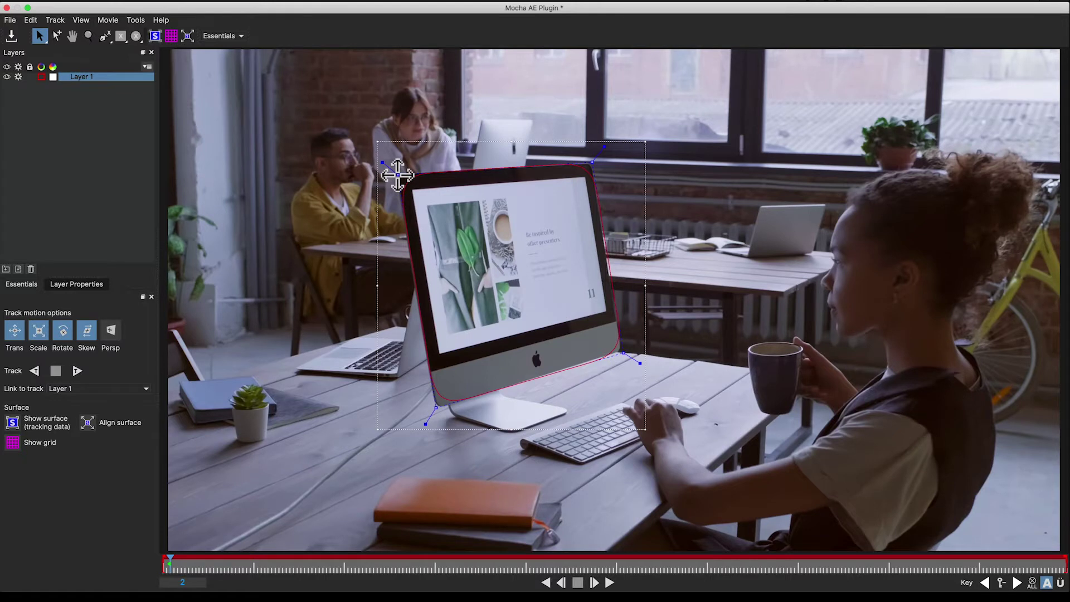
- Fine-tune the spline's corner points and tangent handles so the outline follows the iMac's body closely
mouse_move(398, 175)
mouse_down()
mouse_move(375, 170)
mouse_move(442, 172)
mouse_move(396, 173)
mouse_move(381, 161)
mouse_up()
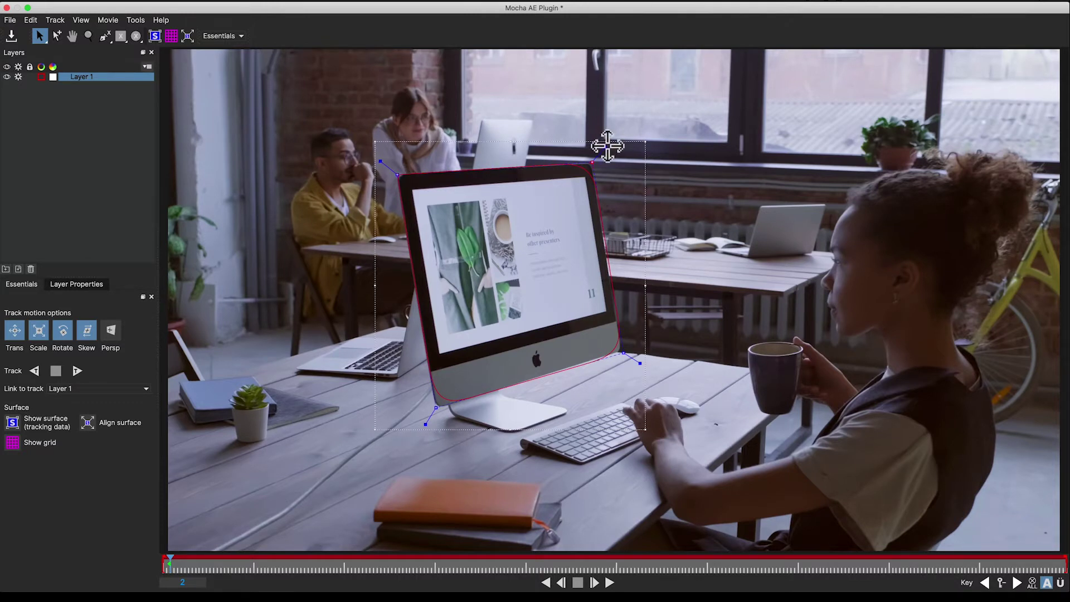
drag(608, 146, 608, 145)
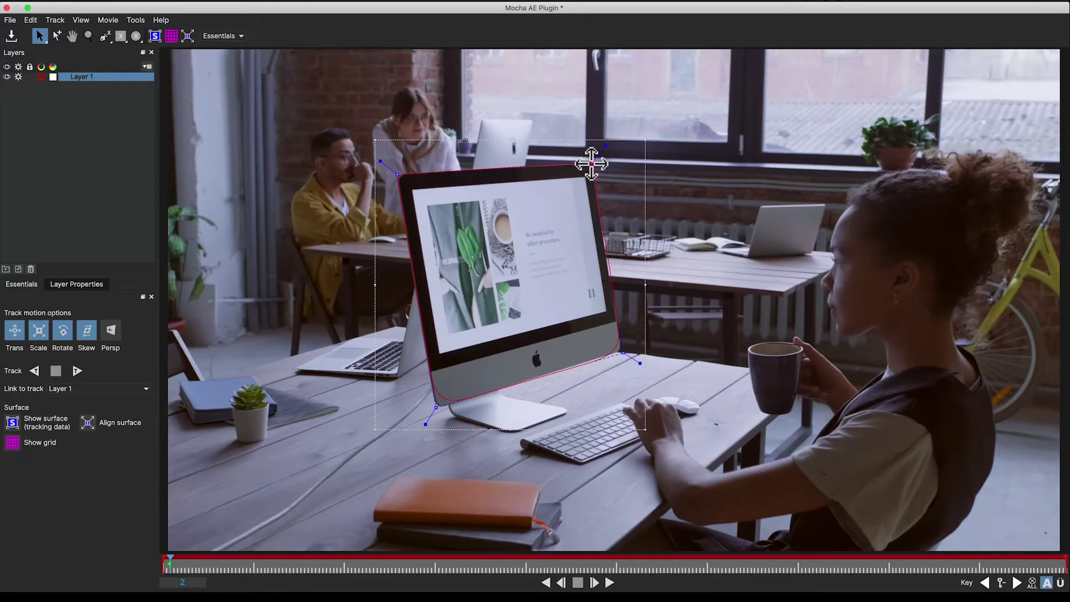
drag(591, 163, 590, 165)
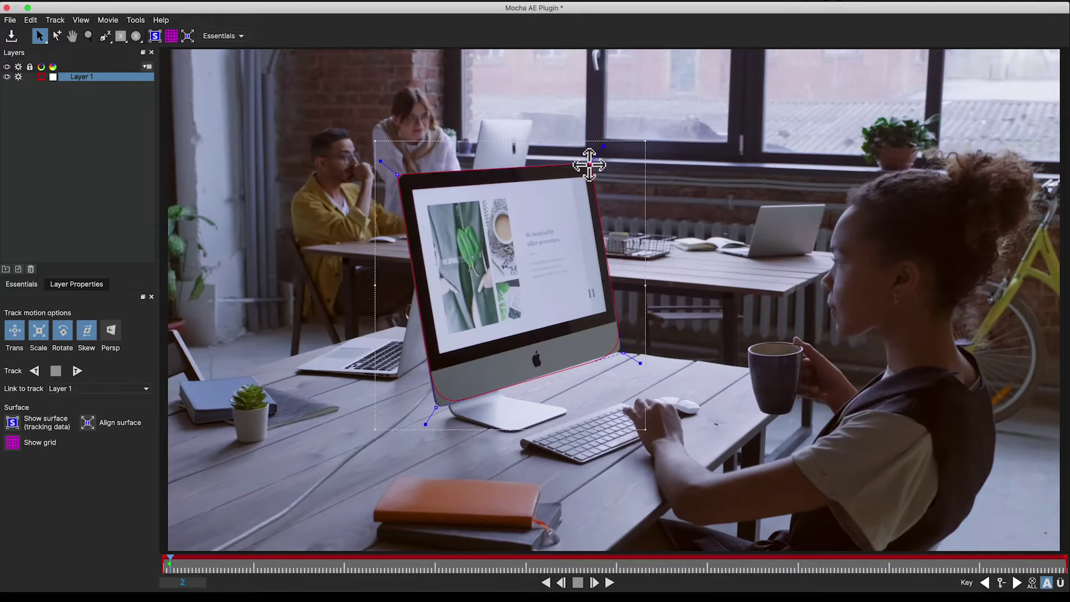
drag(640, 364, 641, 363)
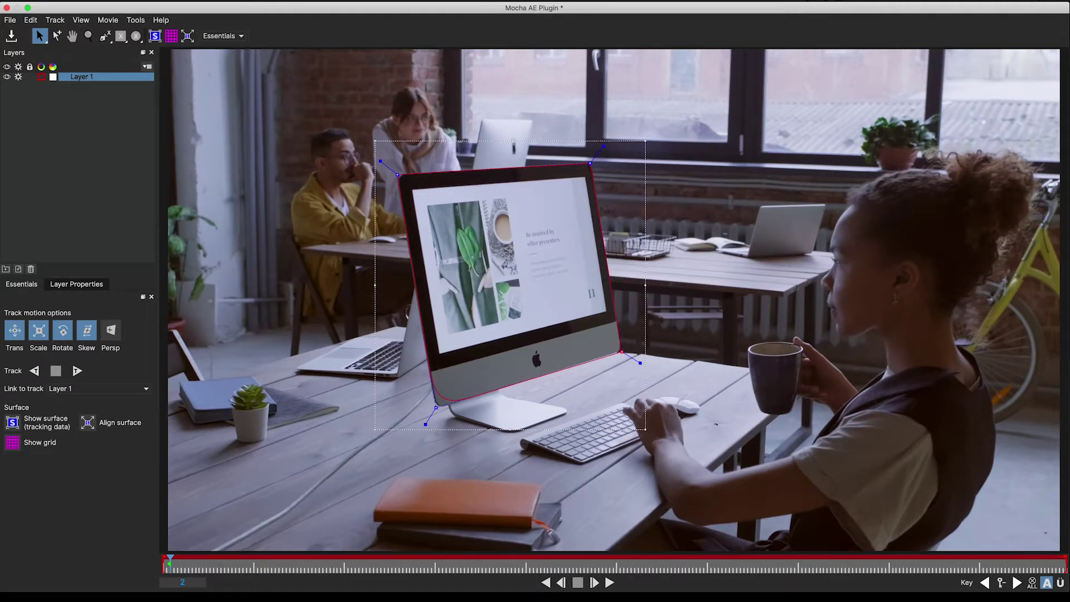
drag(422, 424, 422, 424)
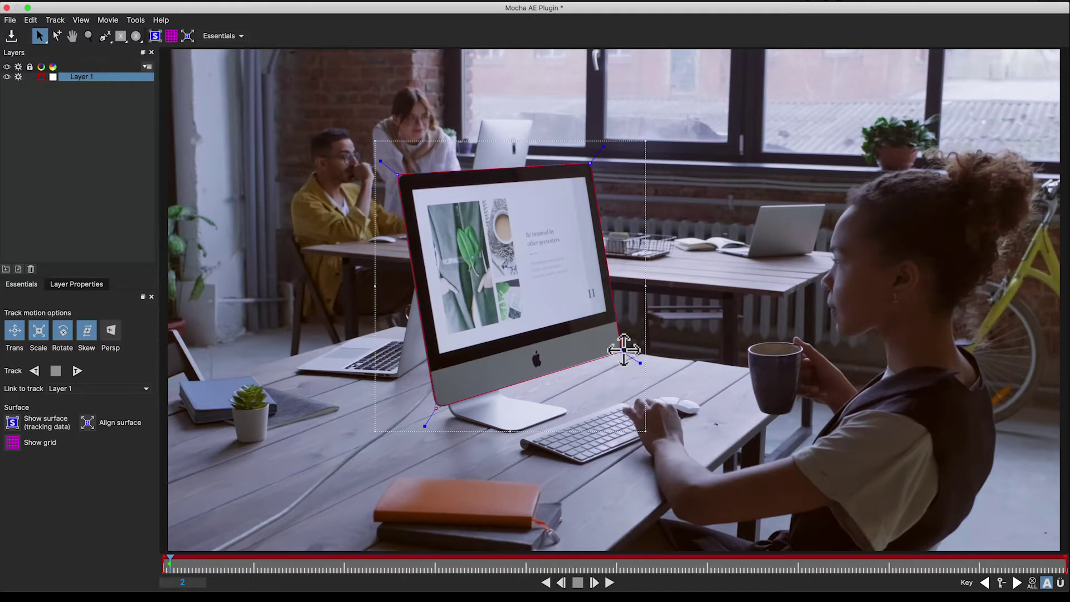
drag(624, 349, 622, 349)
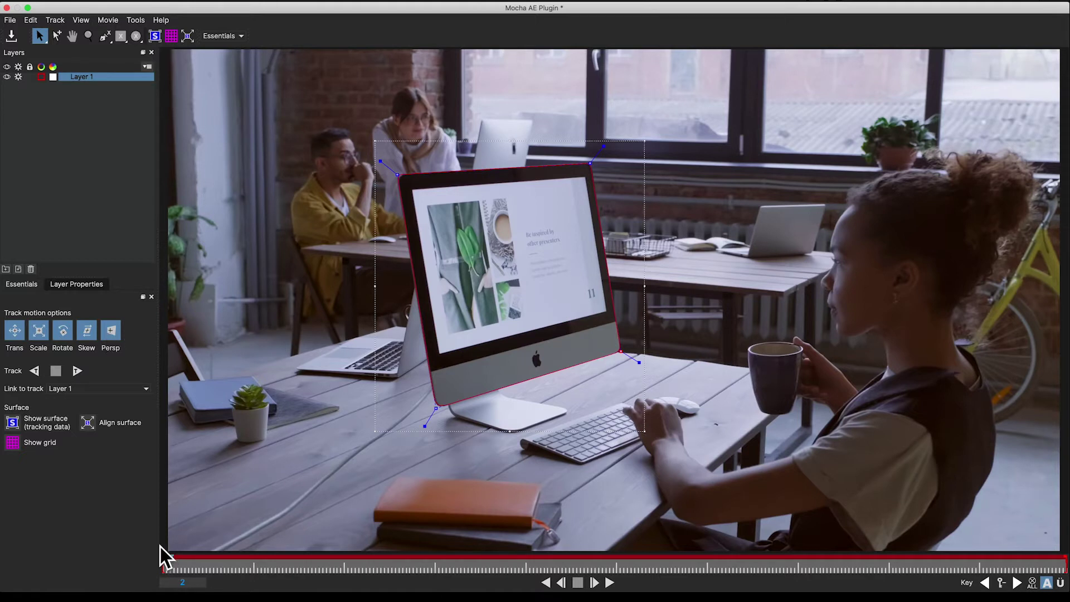
- Track Layer 1 forward with perspective motion included, stop the tracking, and scrub back to frame 19
click(78, 371)
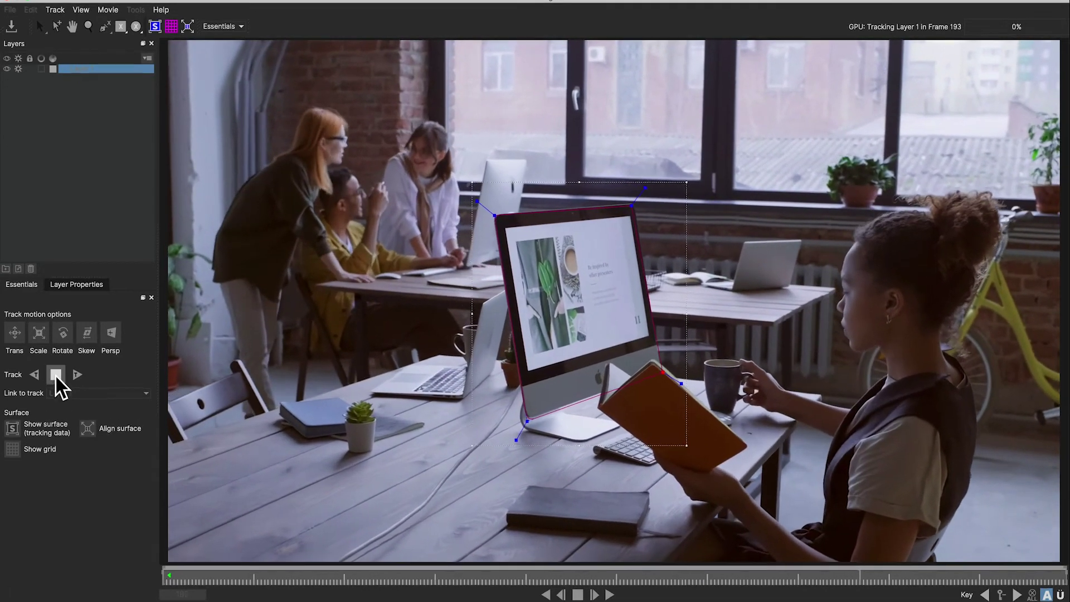
click(55, 371)
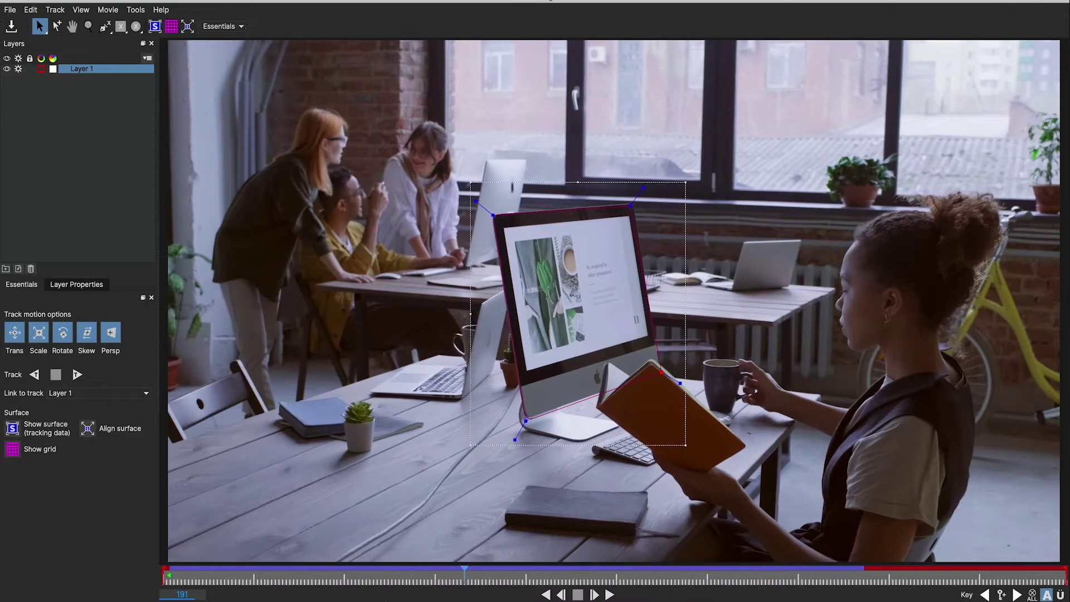
click(208, 584)
mouse_move(221, 589)
mouse_down()
mouse_move(528, 569)
mouse_move(200, 592)
mouse_move(337, 588)
mouse_move(207, 595)
mouse_move(256, 590)
mouse_move(211, 590)
mouse_move(232, 590)
mouse_up()
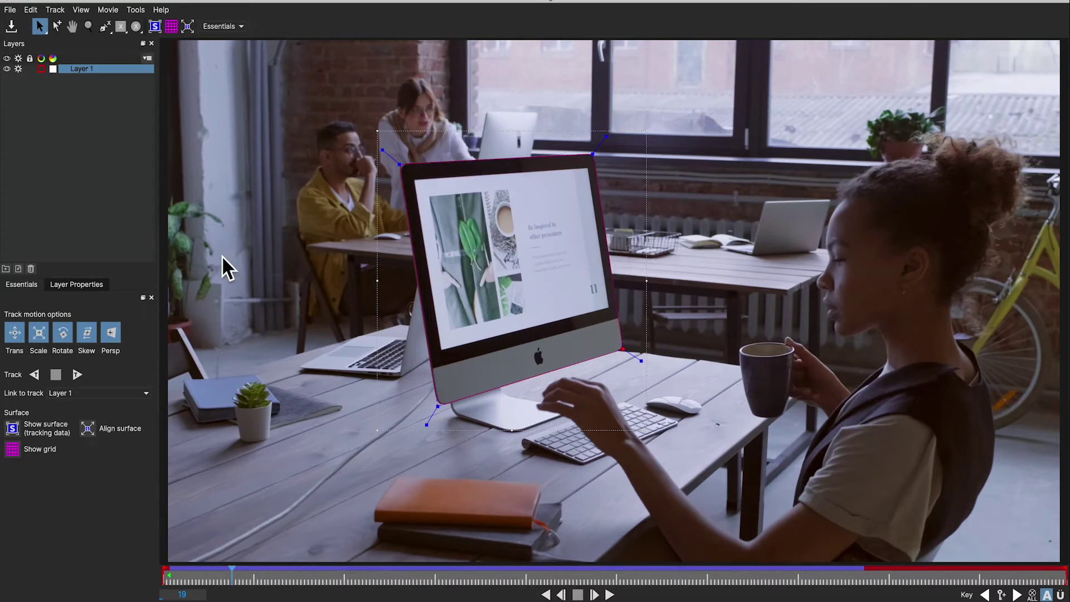
- Show the planar surface and place its four corners on the corners of the iMac's display area
click(11, 430)
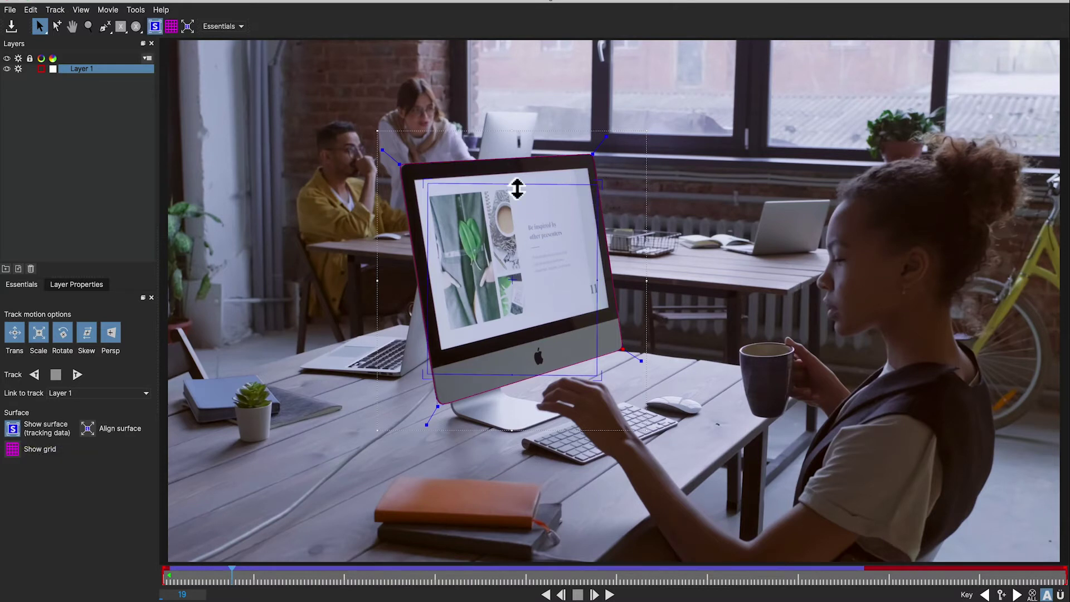
drag(424, 180, 409, 179)
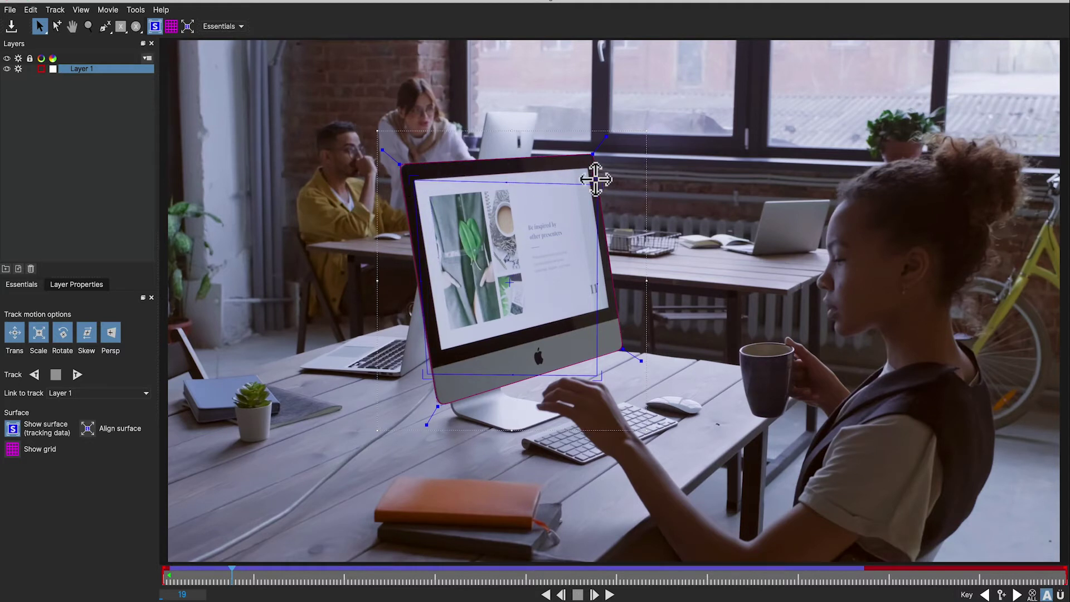
drag(600, 182, 593, 164)
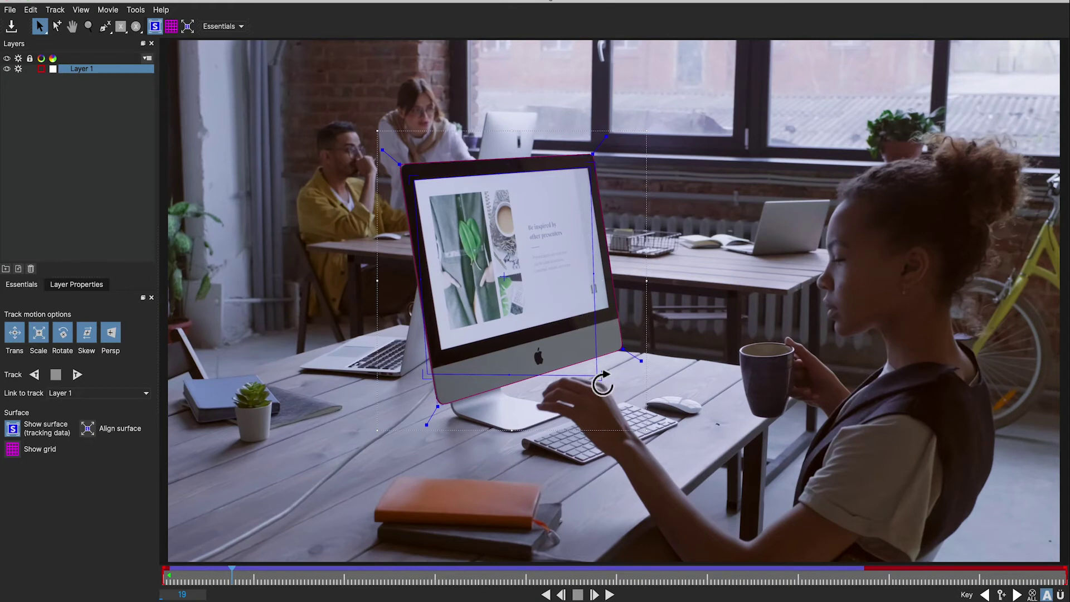
drag(592, 370, 612, 309)
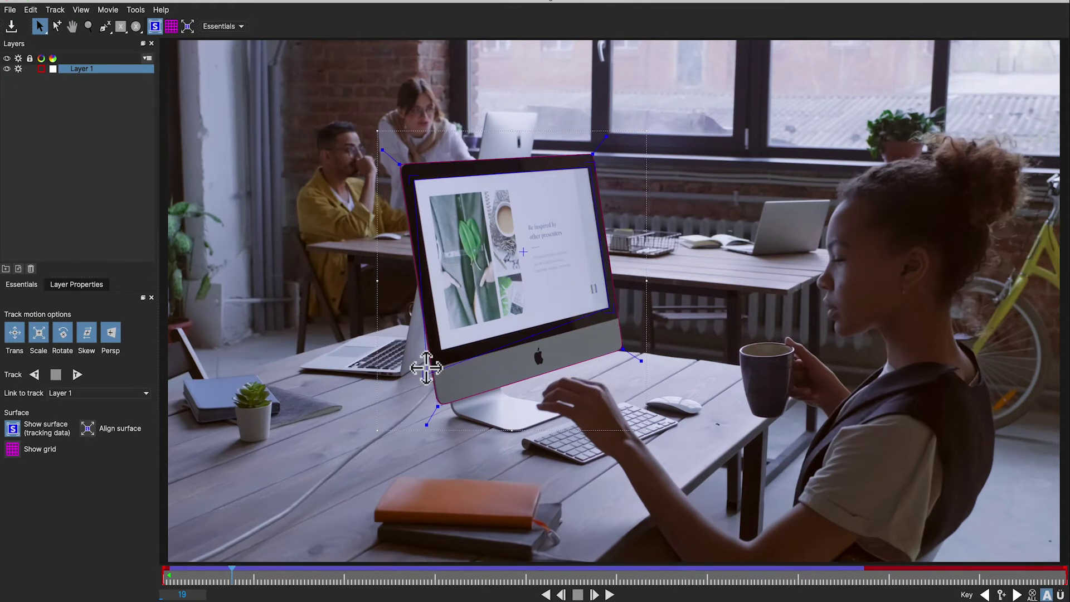
drag(426, 373, 435, 357)
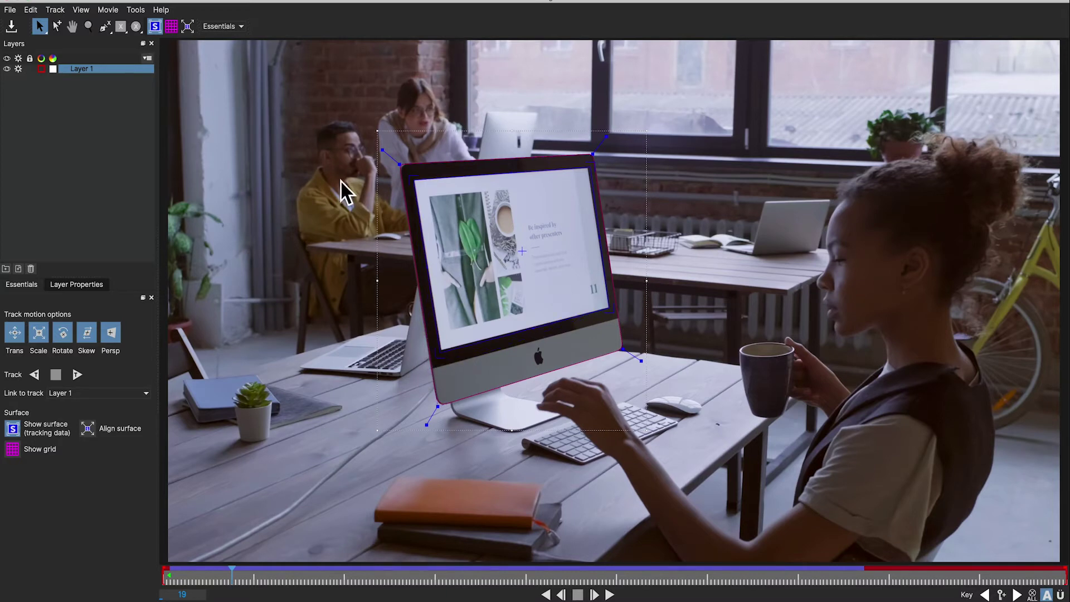
- Refine the surface's two lower corners and its upper-right corner against the display edges at close range
click(88, 26)
drag(406, 363, 483, 83)
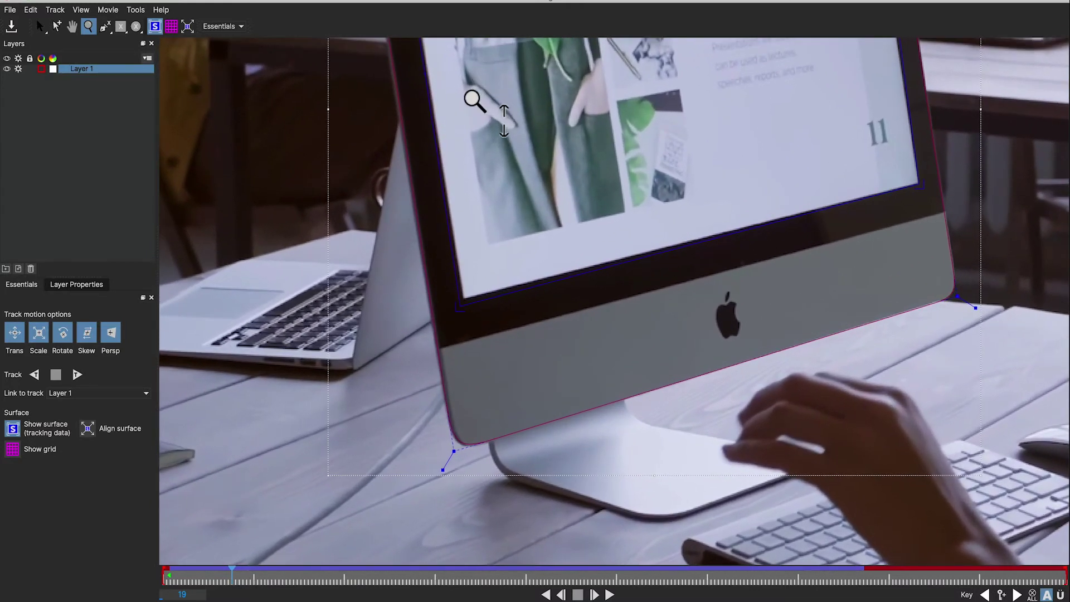
click(39, 26)
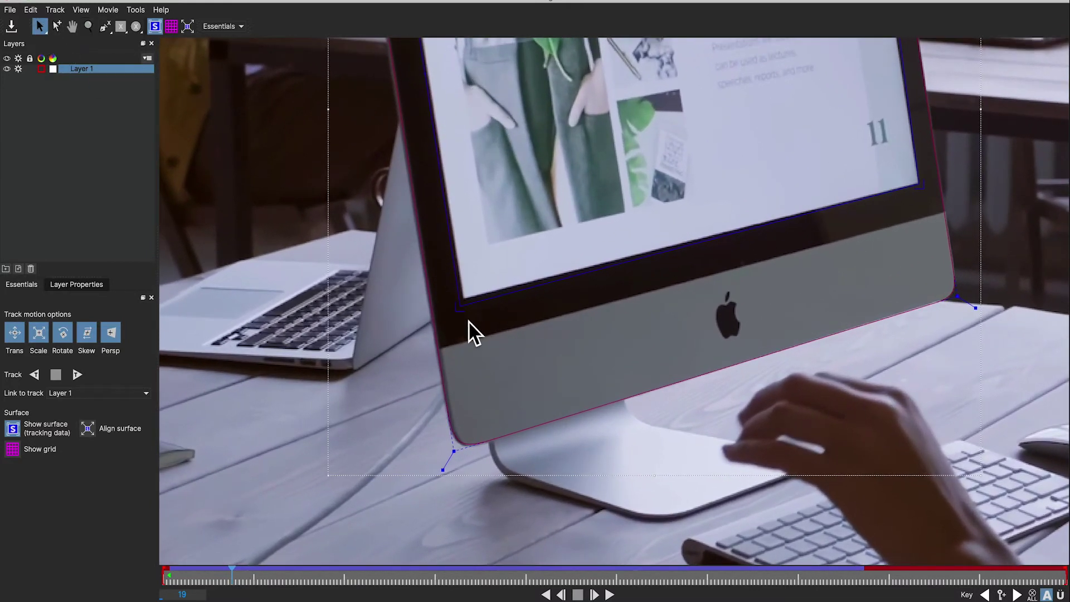
drag(455, 311, 457, 304)
drag(917, 184, 921, 186)
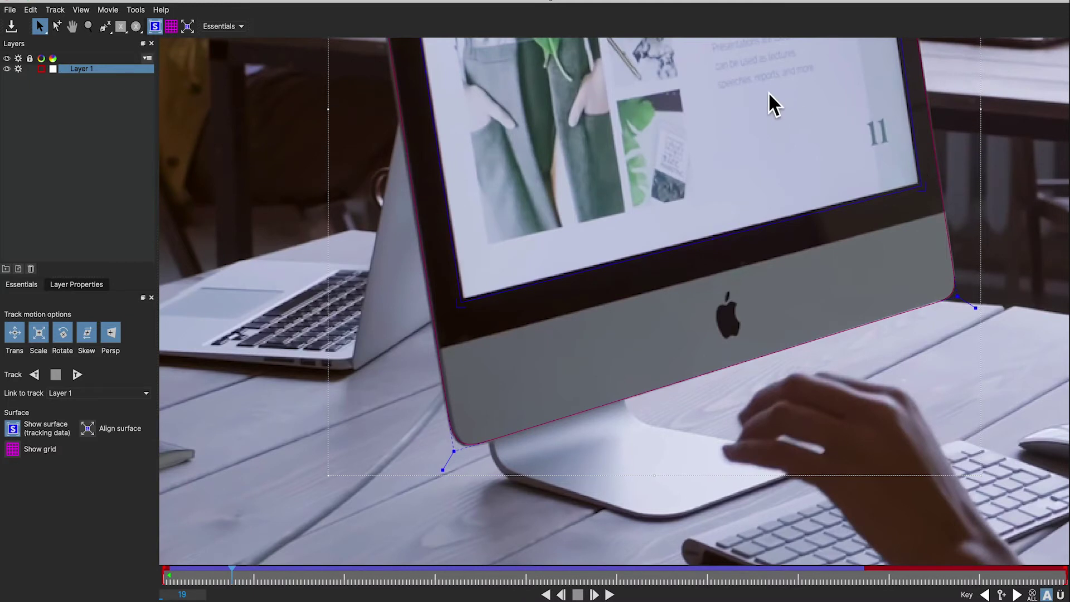
click(72, 26)
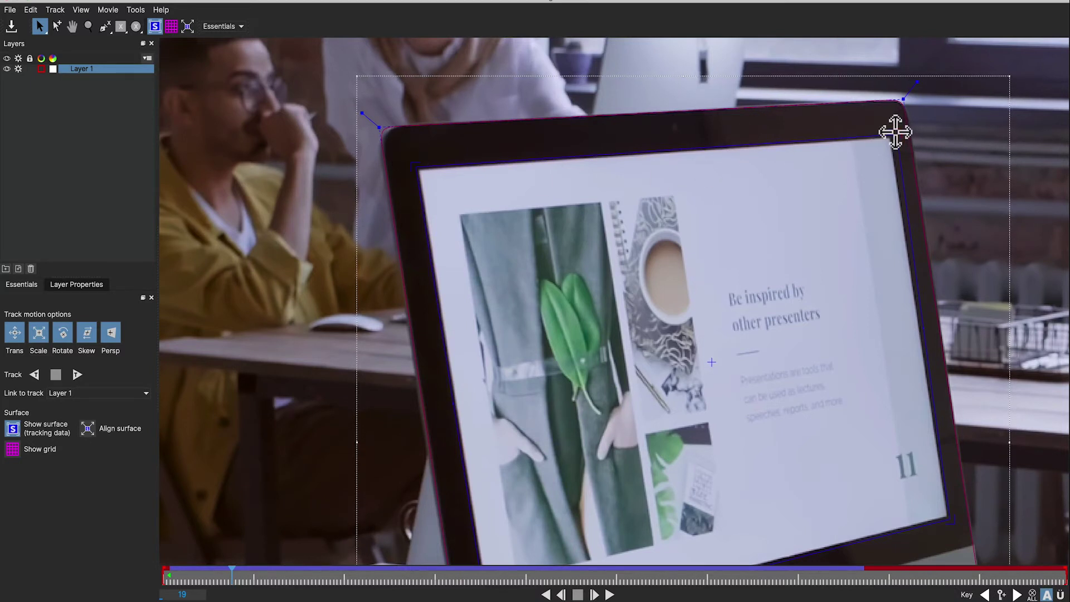
drag(895, 132, 891, 131)
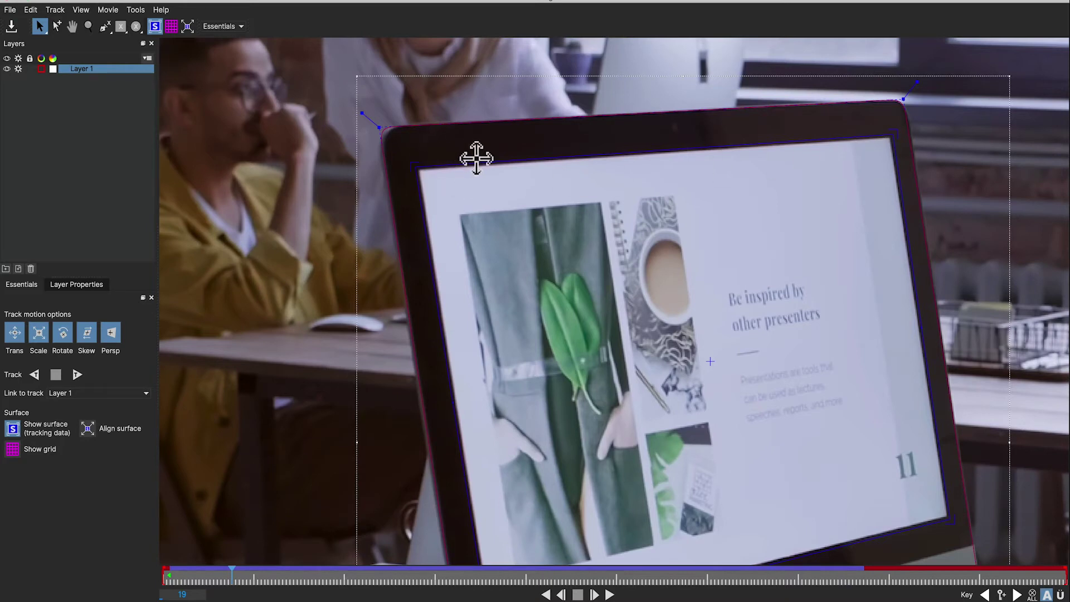
- Rename Layer 1 as "iMac Screen" and keep the layer selected
click(88, 26)
drag(628, 199, 641, 333)
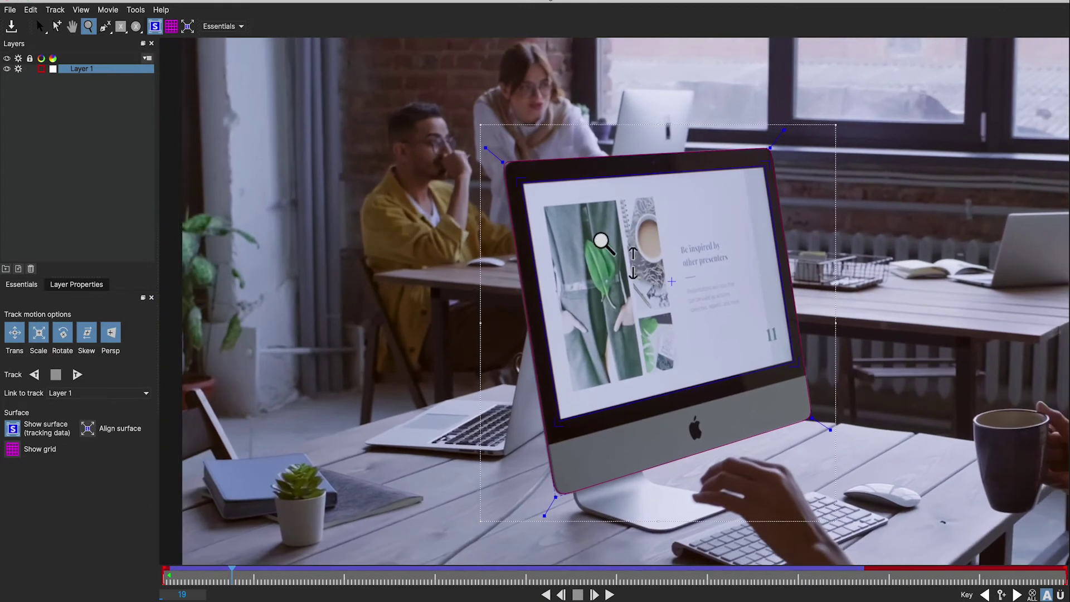
click(78, 71)
double_click(89, 69)
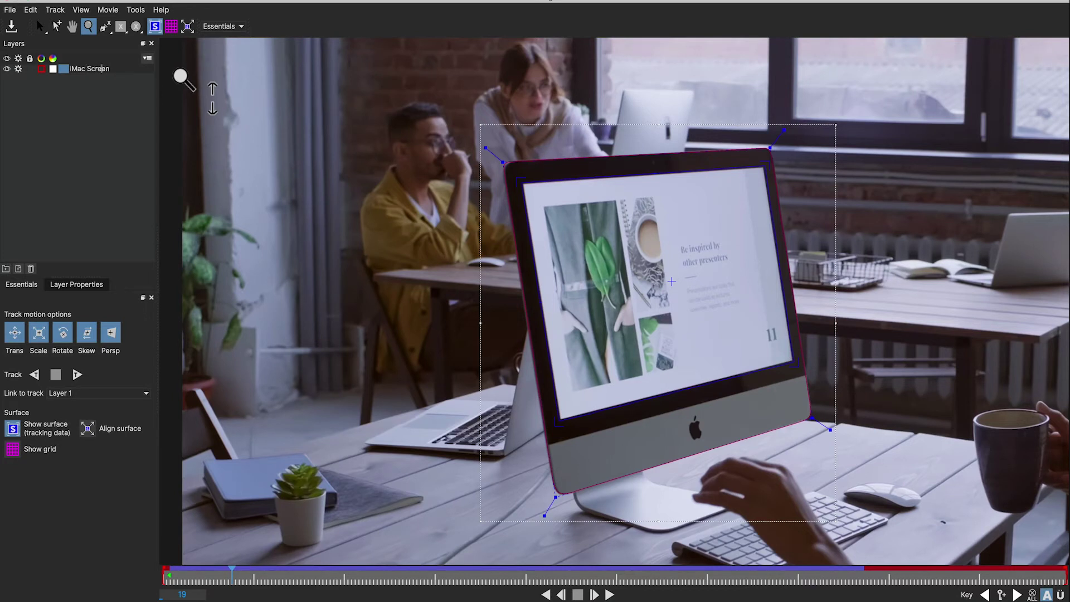
click(139, 119)
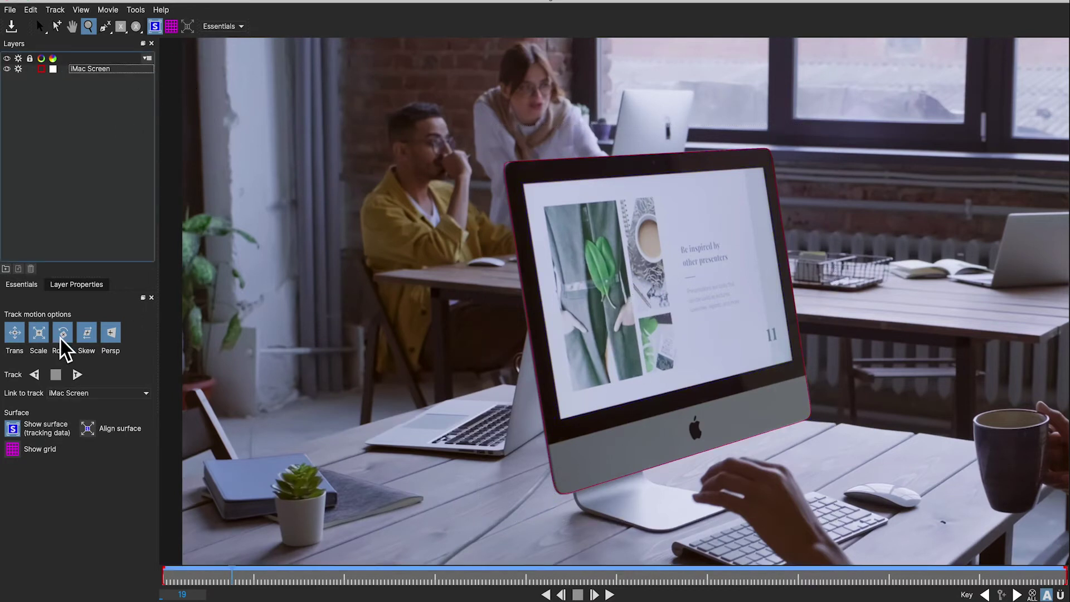
click(90, 70)
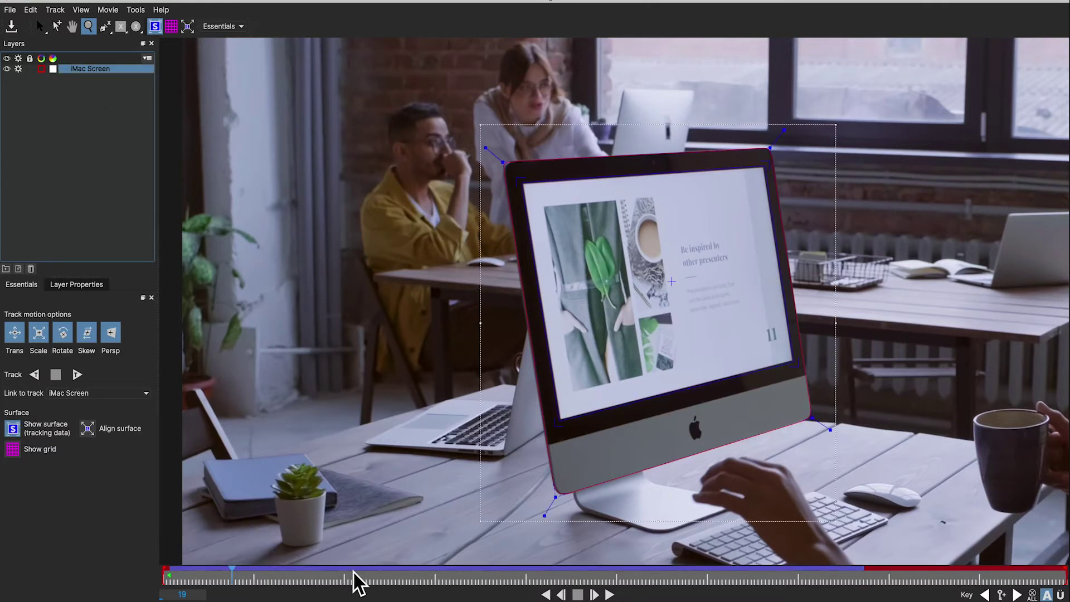
- Check the planar track by scrubbing through the footage, with the perspective grid turned on partway through
drag(353, 580, 484, 577)
drag(270, 589, 415, 597)
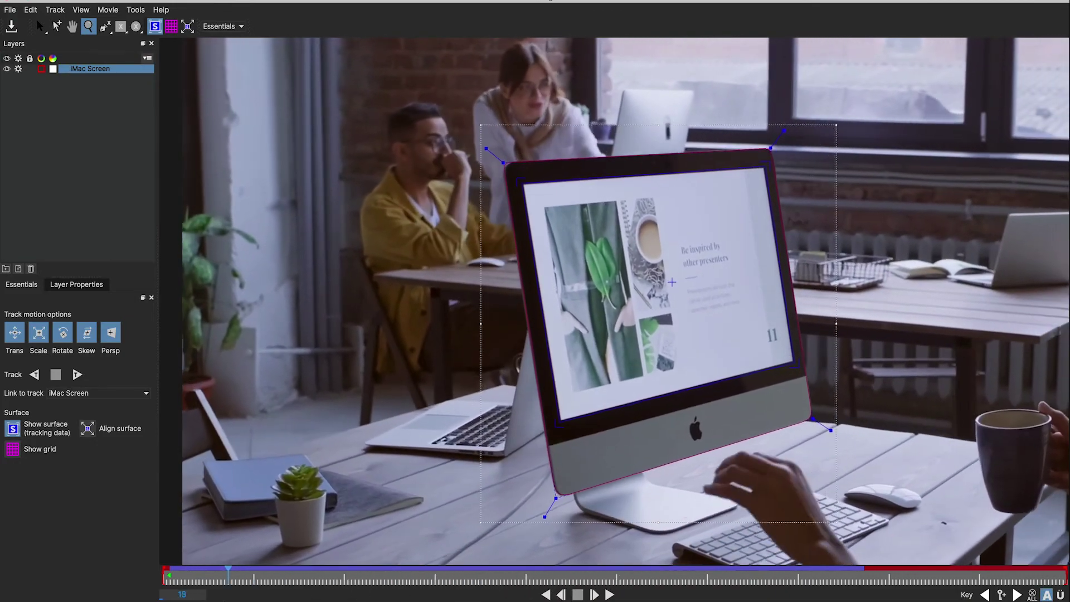
drag(244, 596, 271, 595)
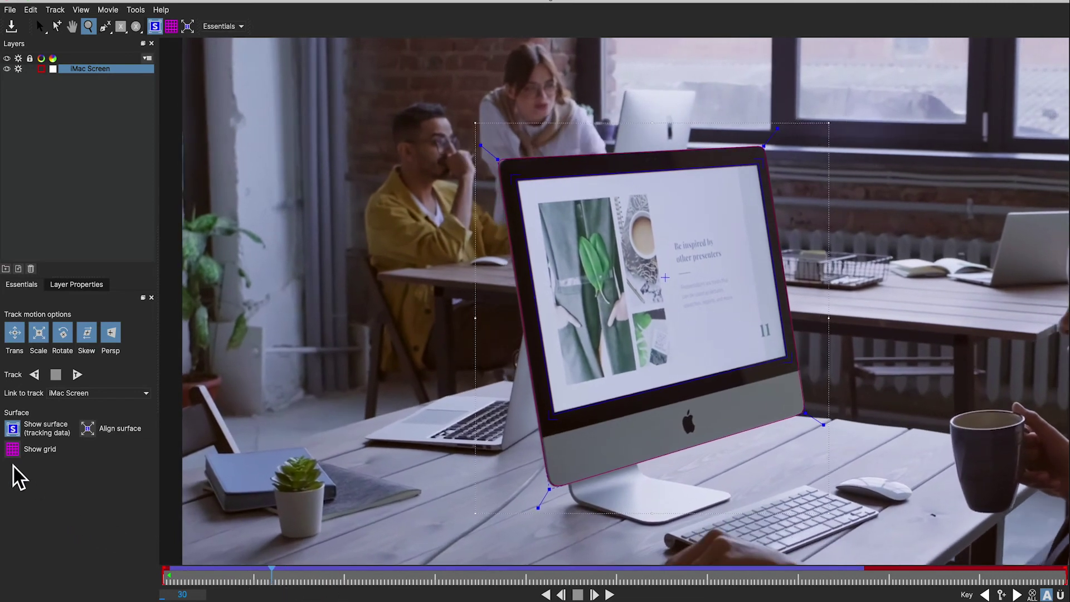
click(12, 449)
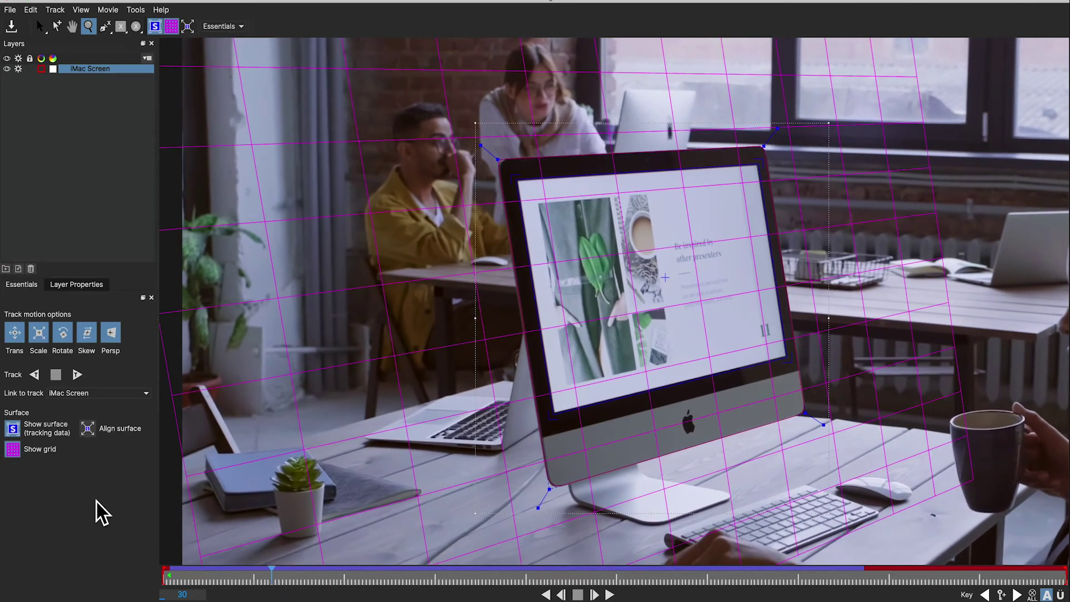
click(279, 580)
drag(370, 585, 312, 592)
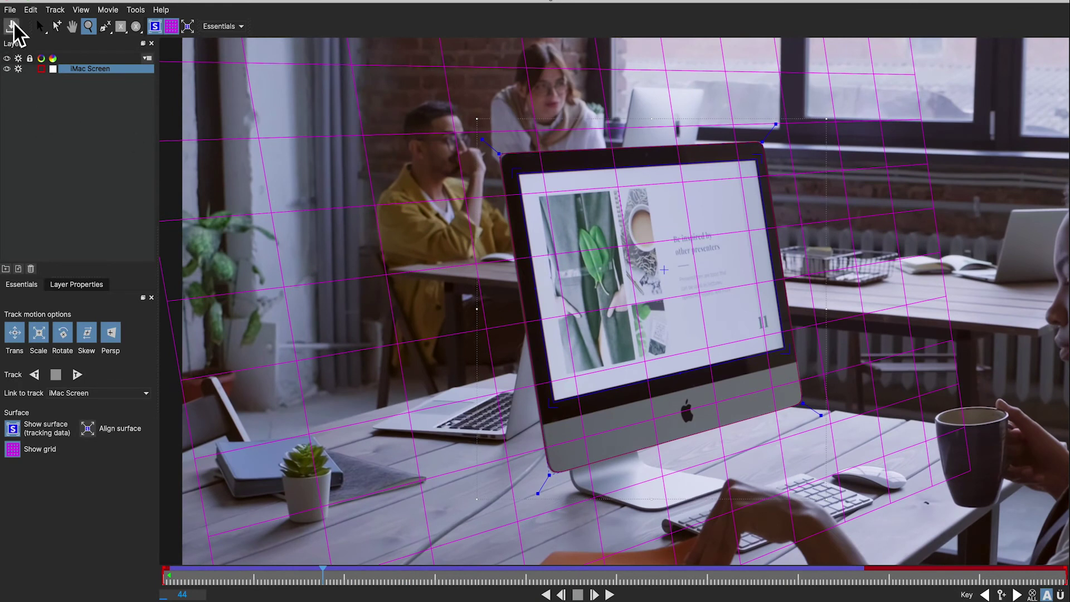
- Save the Mocha project, return to the After Effects composition and expand the Mocha AE effect's Matte settings
click(12, 26)
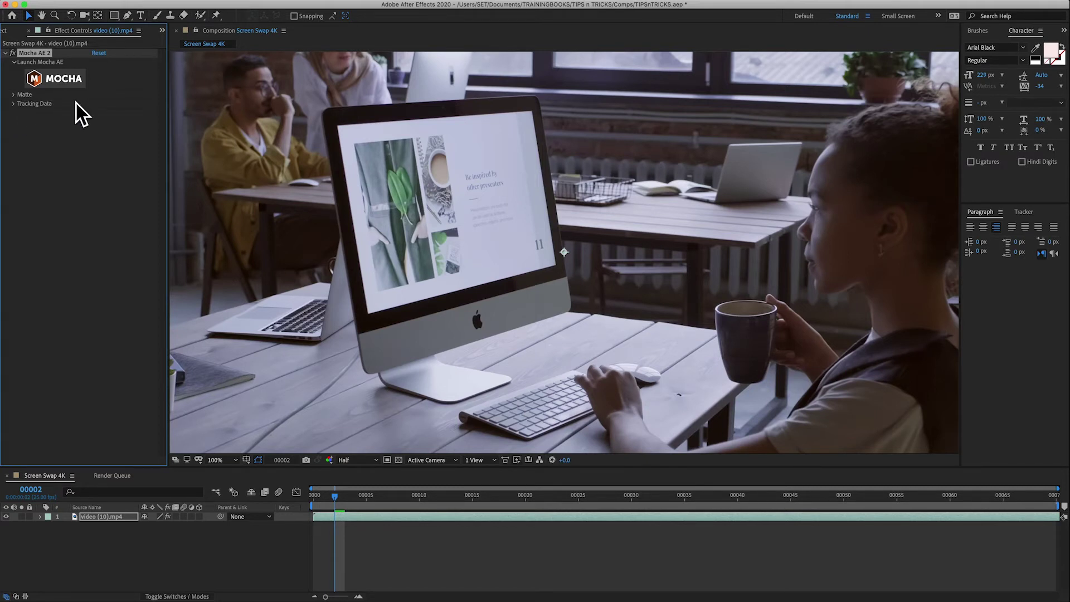
click(12, 94)
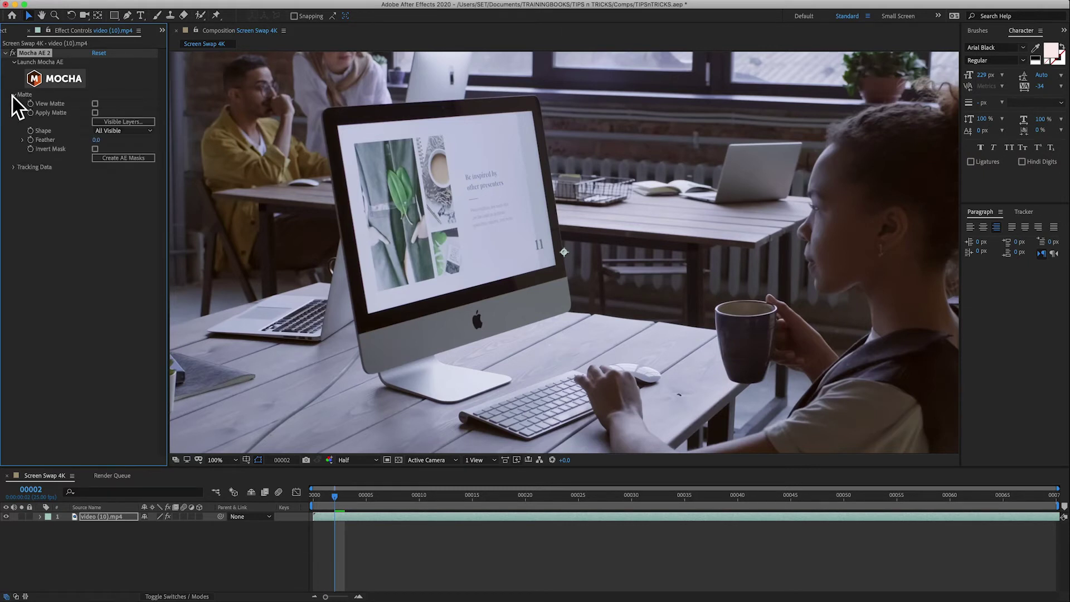
- Check the tracked matte by viewing it, applying it over the transparency grid during playback, and turning it off at the first frame
click(95, 103)
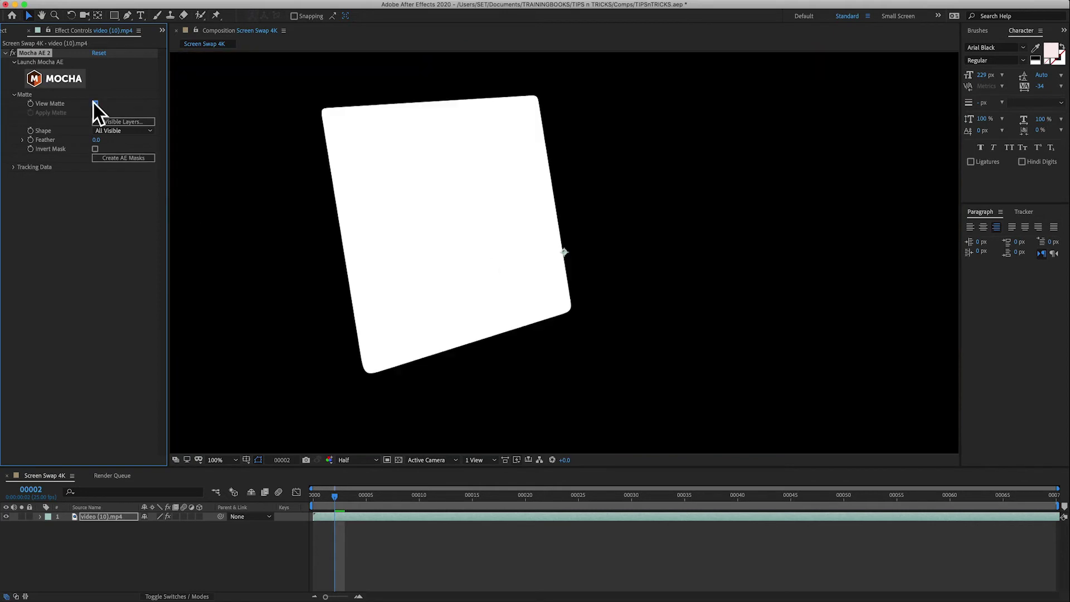
click(95, 104)
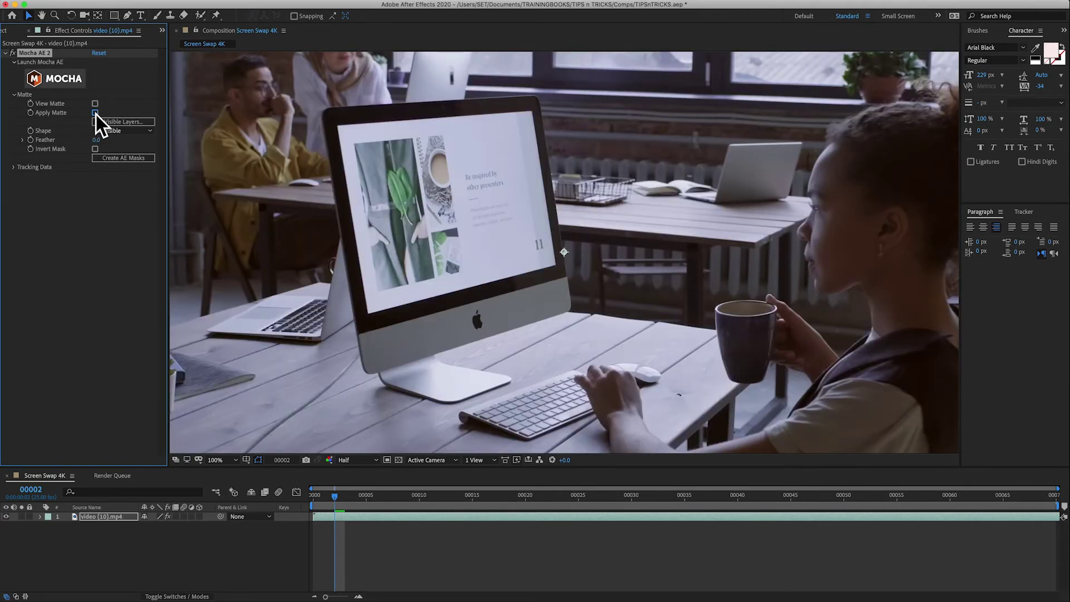
click(96, 112)
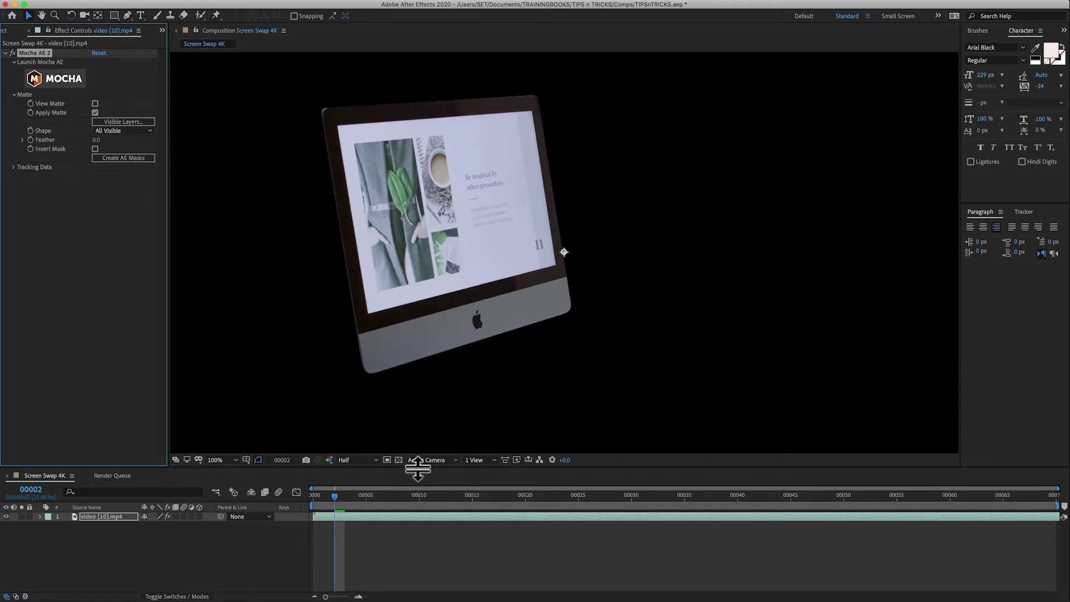
click(399, 460)
key(space)
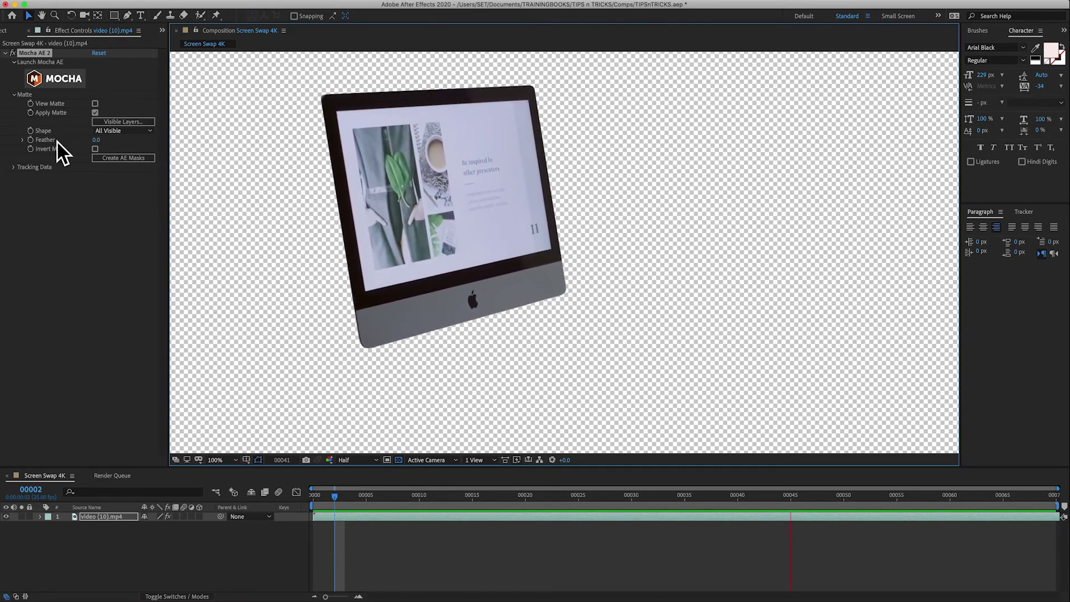
click(483, 495)
drag(484, 495, 313, 496)
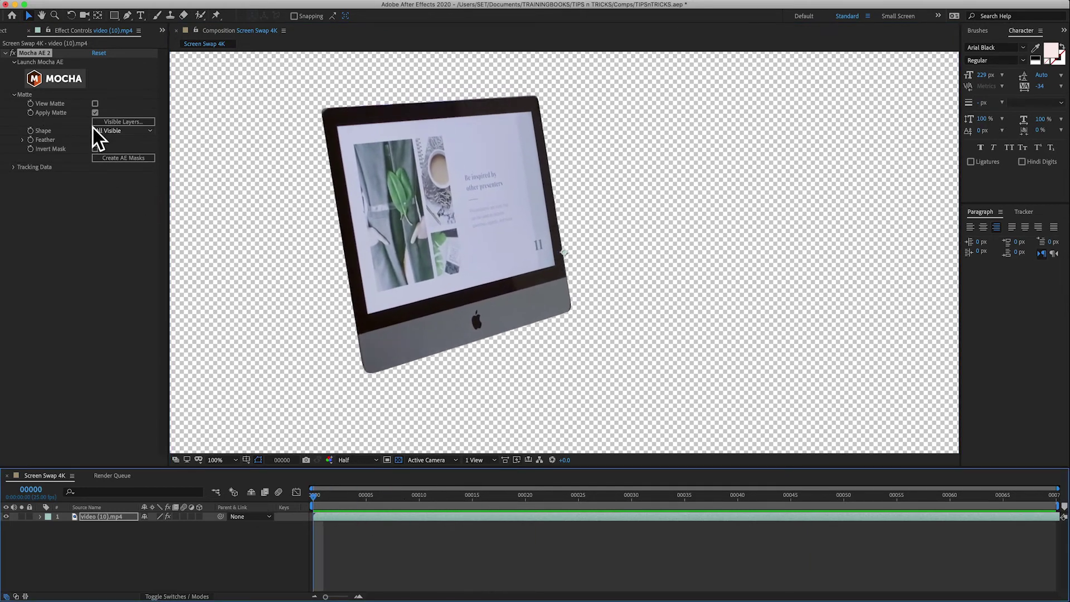
click(95, 113)
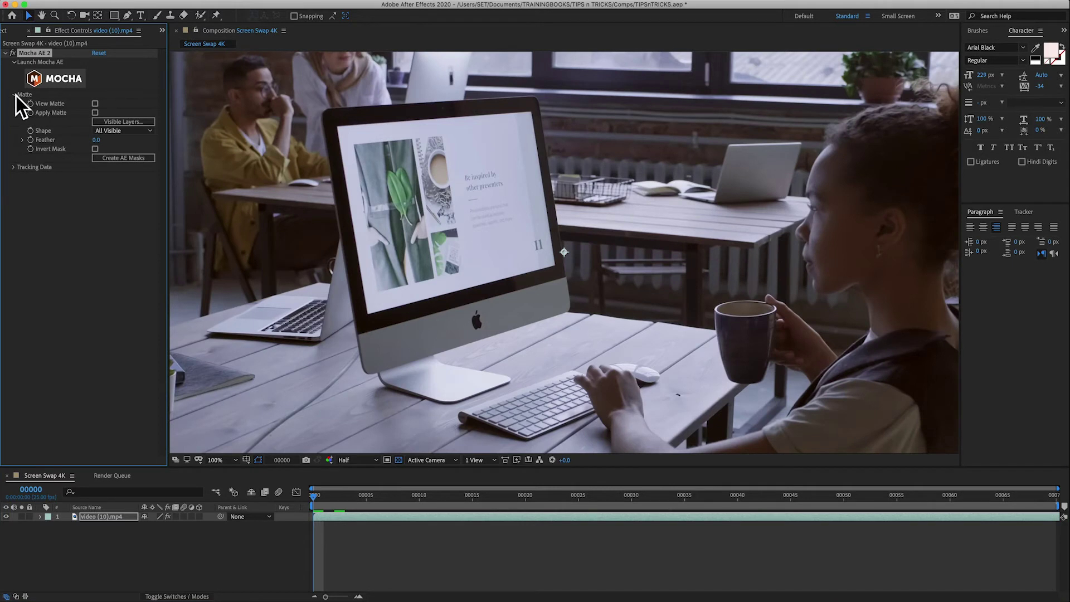
- Create track data from the iMac Screen layer in the Mocha AE effect's Tracking Data settings
click(14, 95)
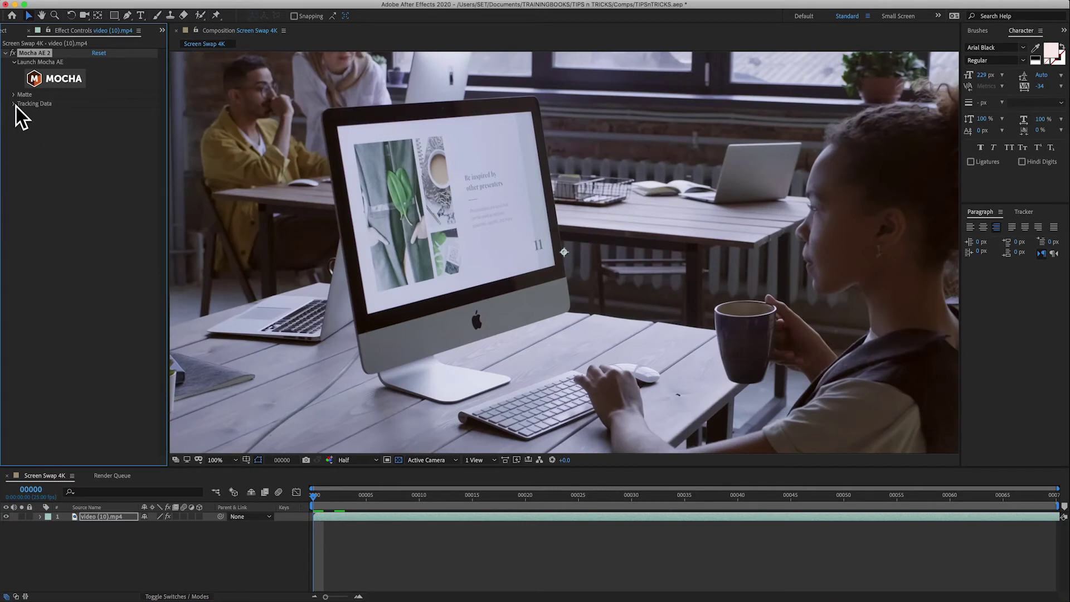
click(14, 105)
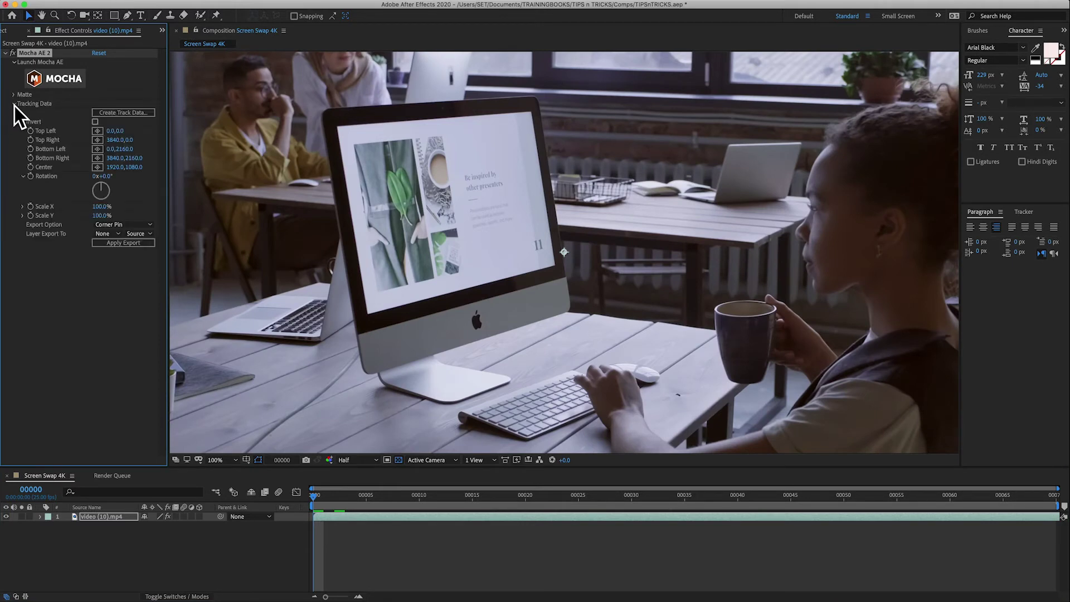
click(128, 113)
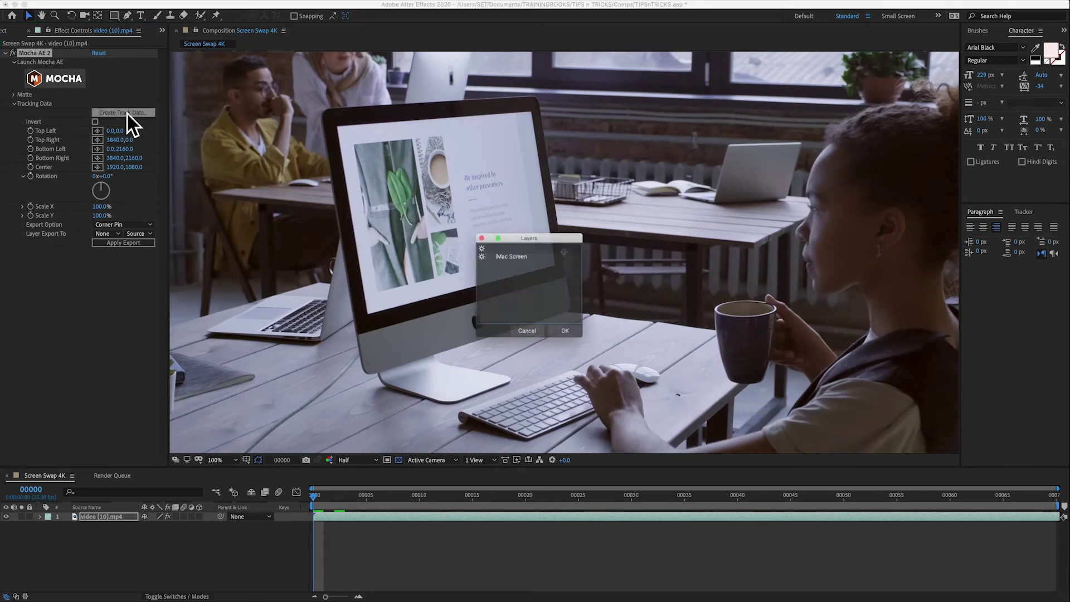
drag(554, 223, 306, 199)
click(268, 222)
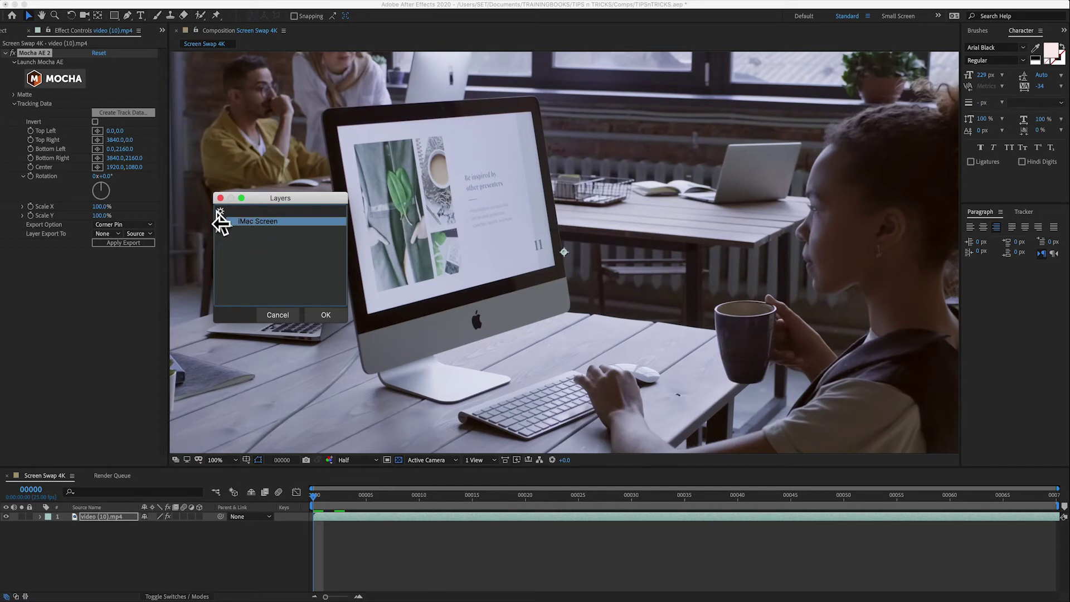
click(325, 314)
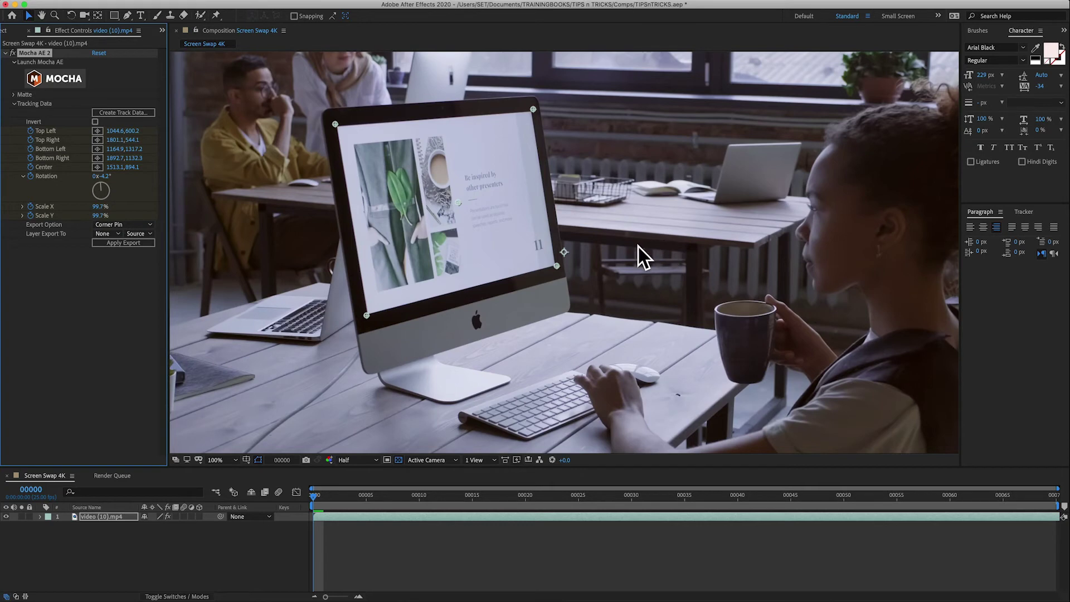
- Add a deep red 3840 × 2160 px solid layer above the footage
scroll(638, 246, down, 2)
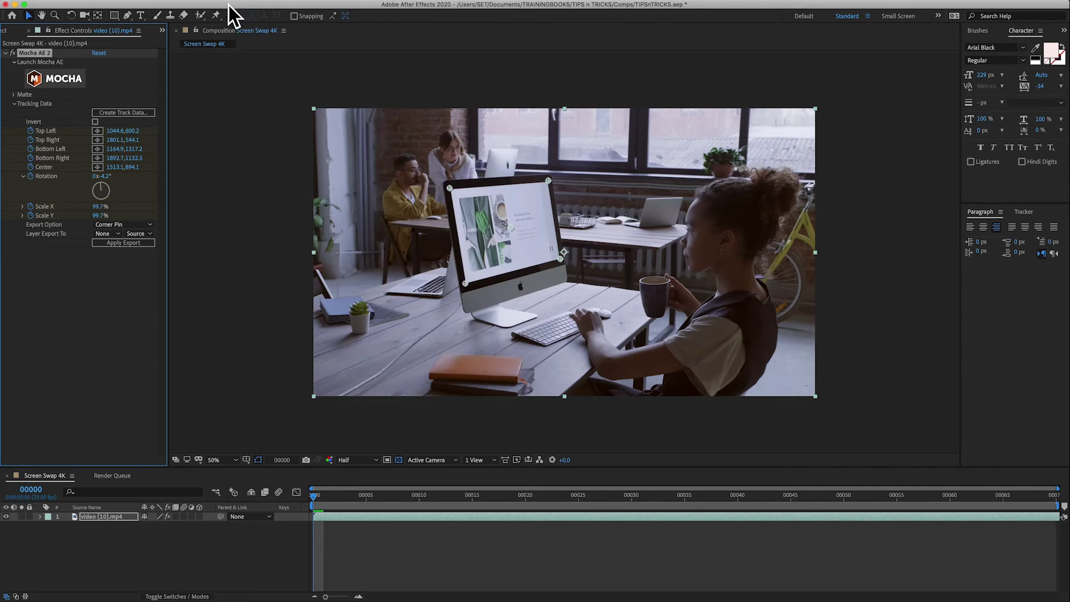
click(187, 3)
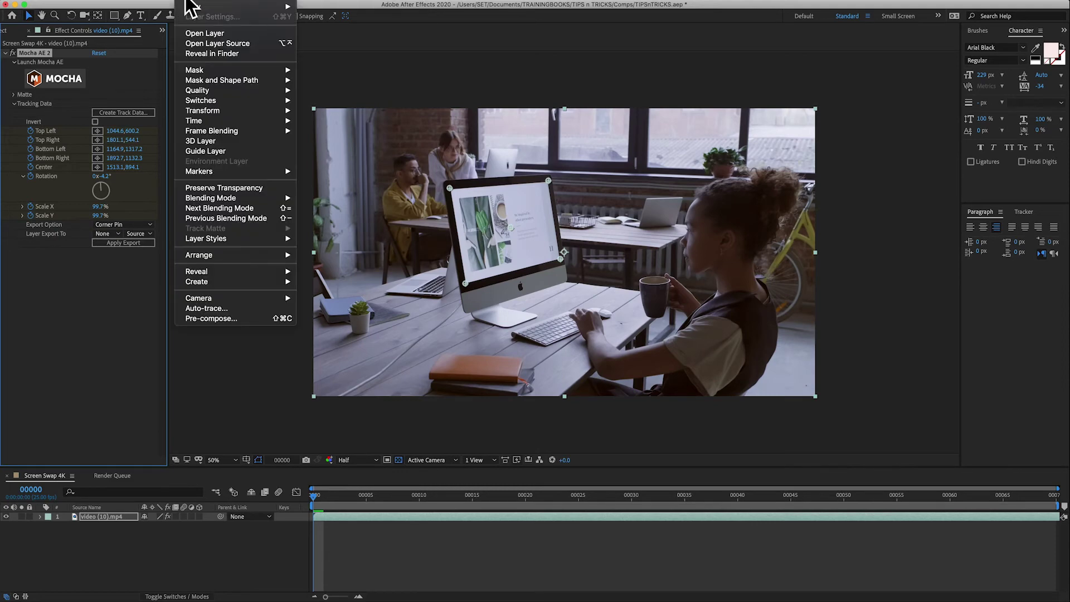
mouse_move(241, 6)
click(339, 19)
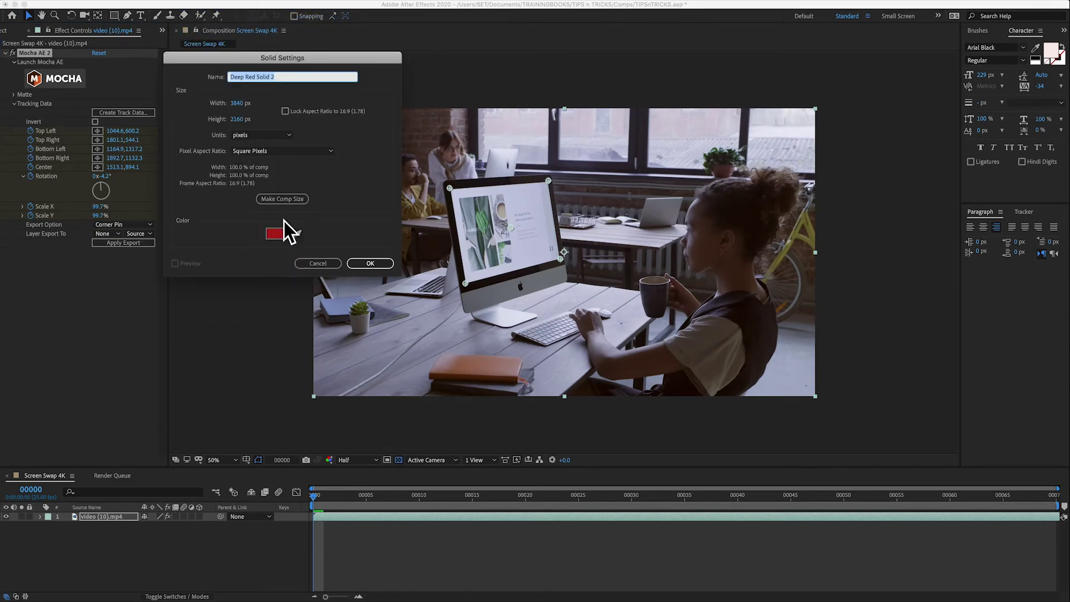
click(370, 266)
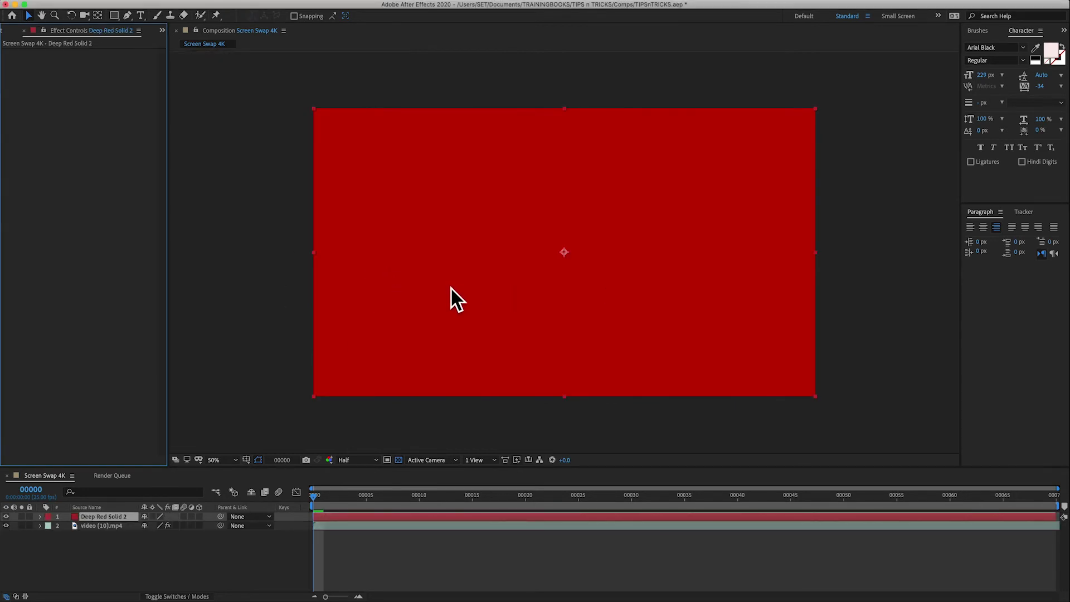
- Export the footage's tracking data to Deep Red Solid 2 as Corner Pin (Support Motion Blur) and play back the result
click(101, 525)
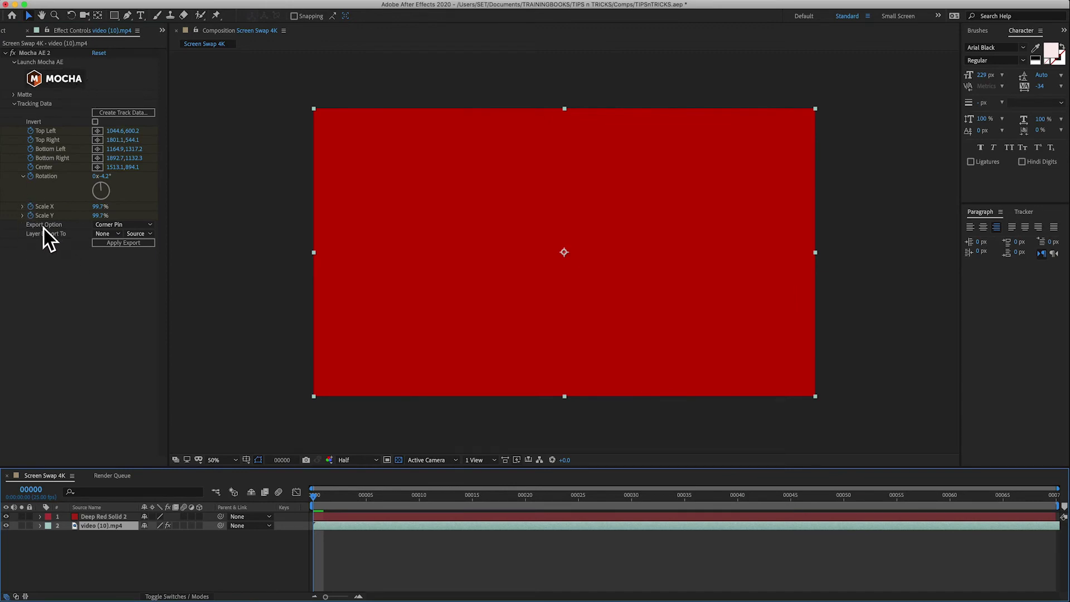
click(138, 225)
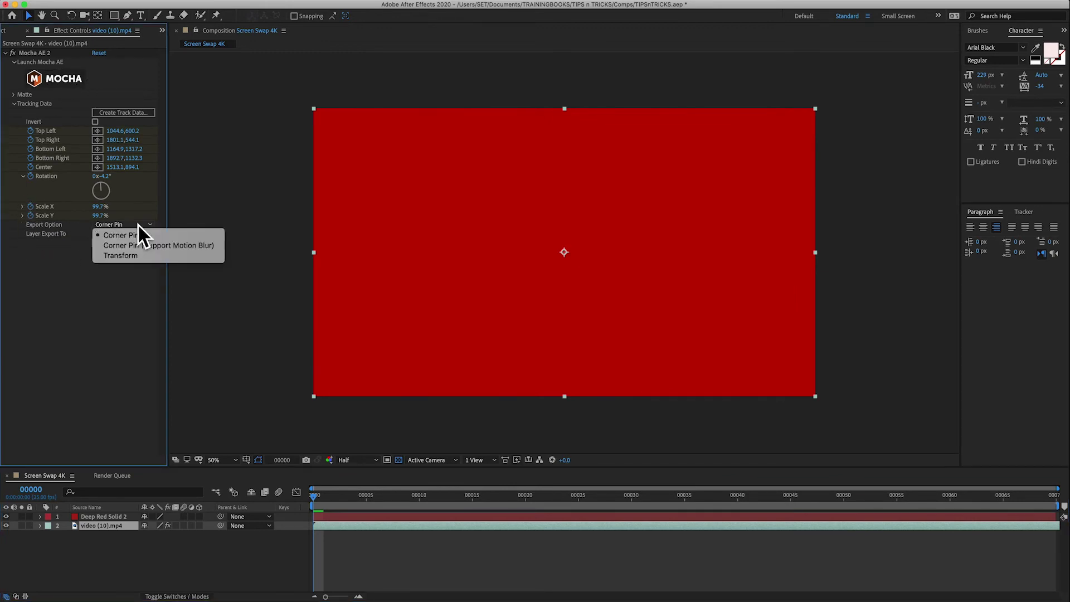
click(159, 245)
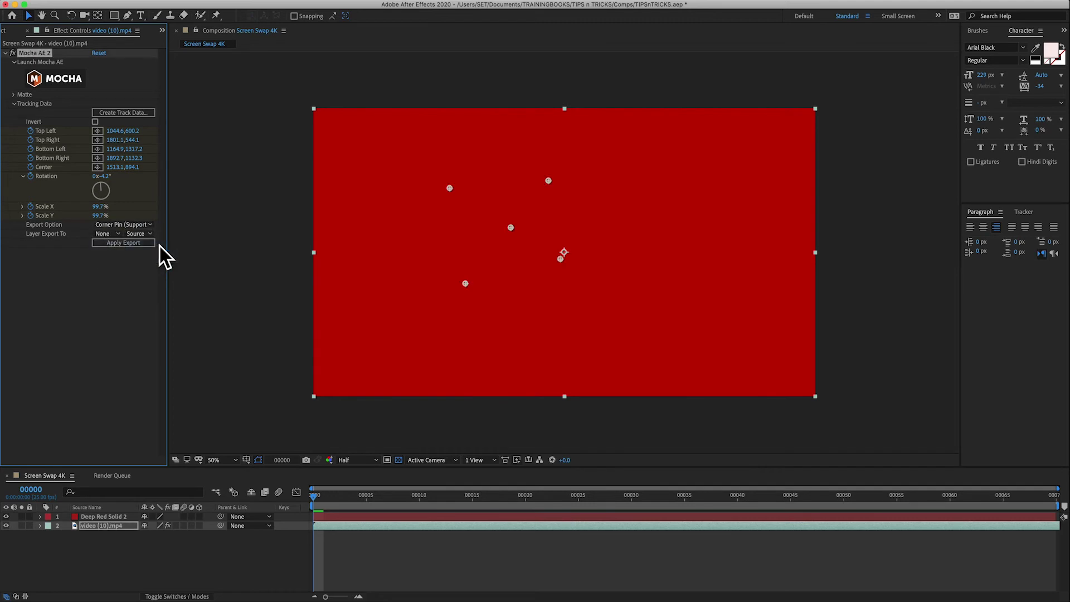
click(117, 234)
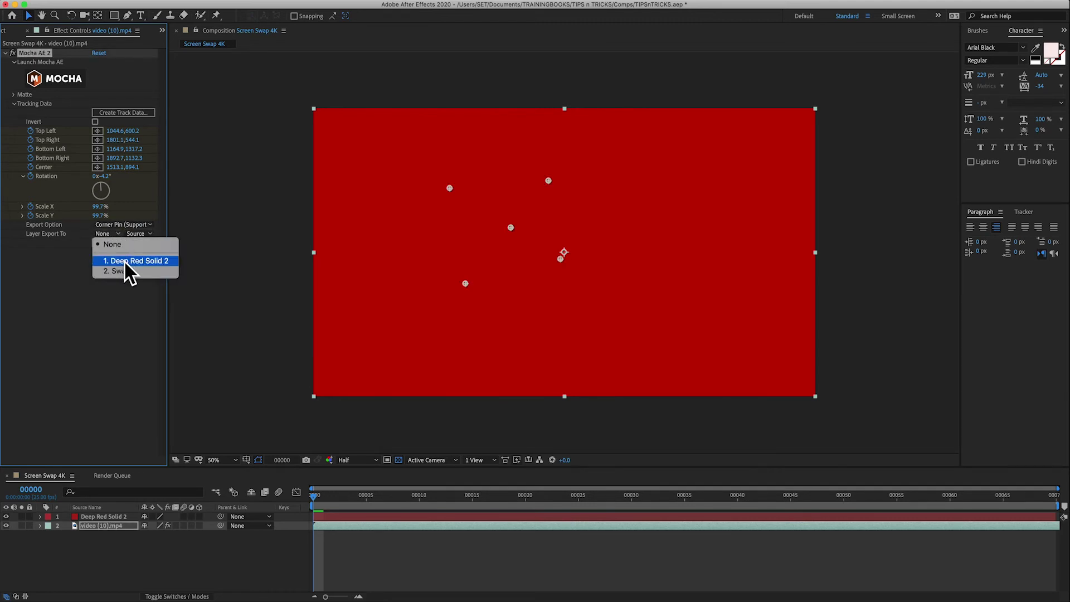
click(148, 260)
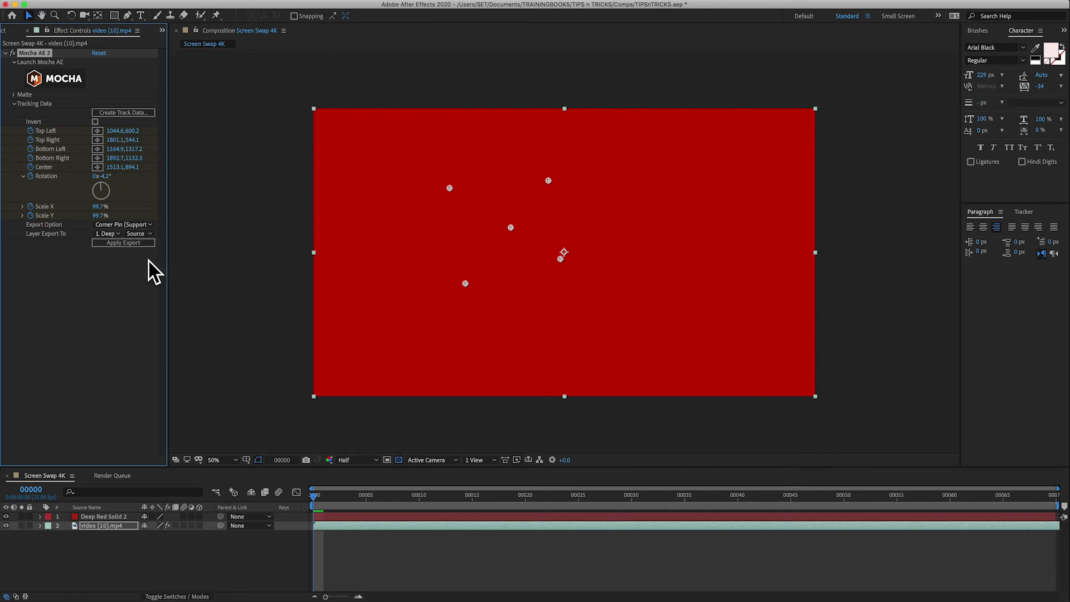
click(128, 243)
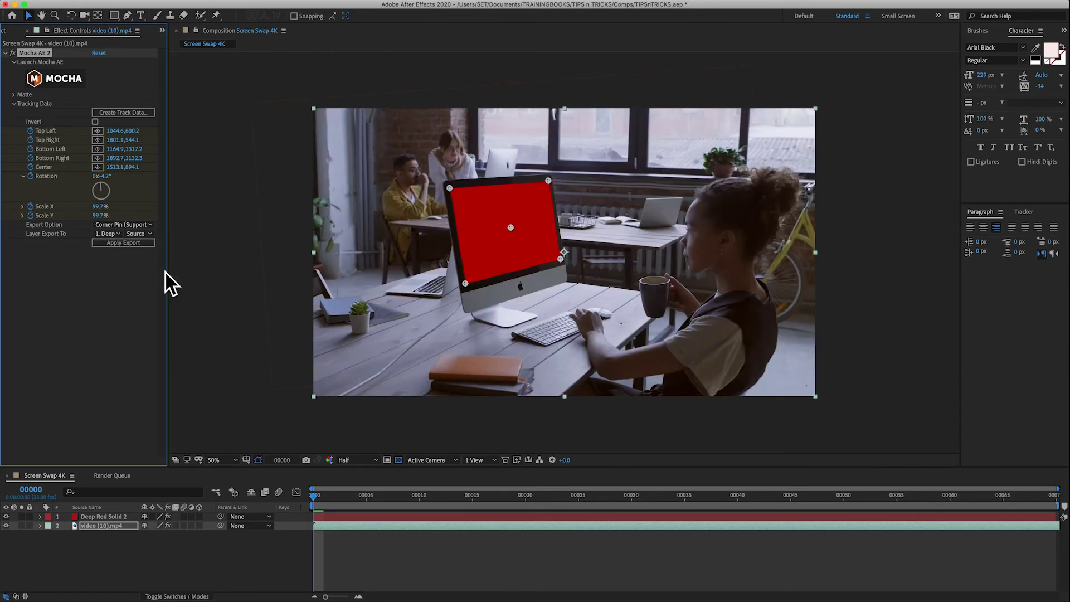
key(space)
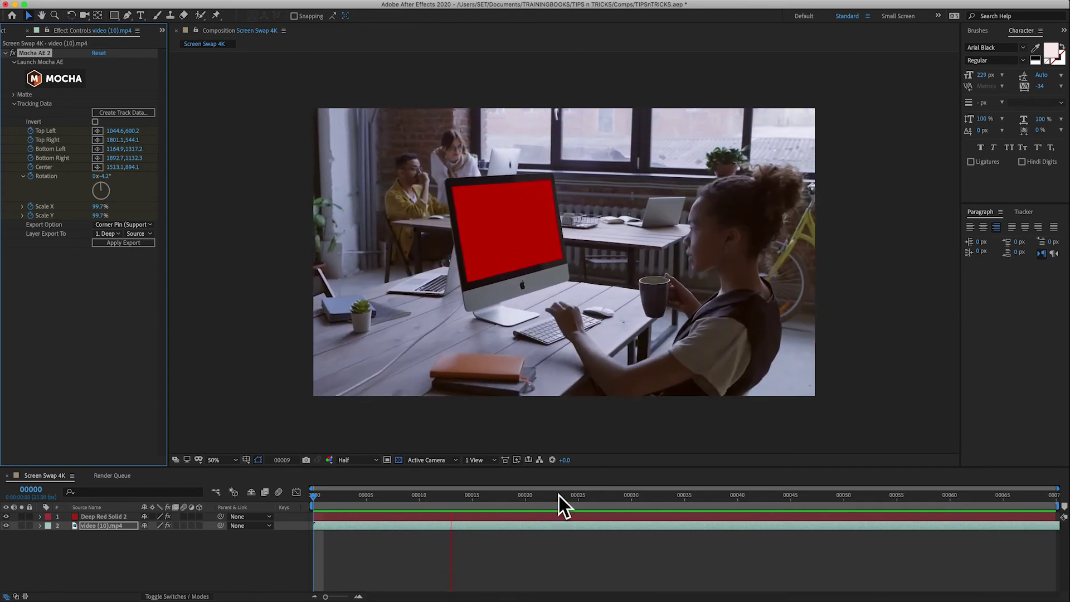
drag(586, 494, 282, 502)
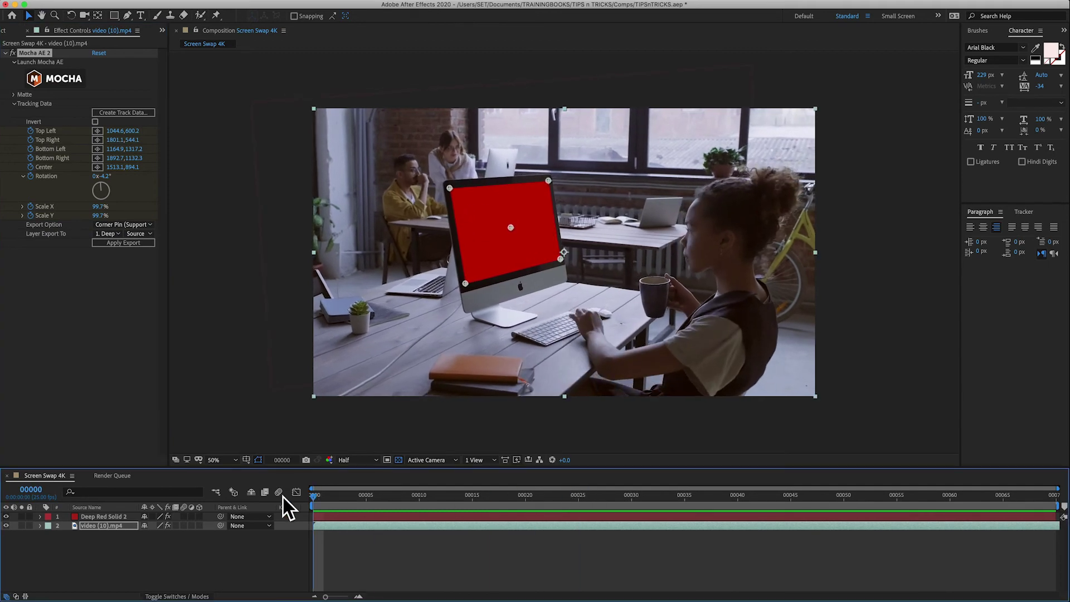
- Clear the project search and select SE Desktop.jpg in the Images folder inside Assets
click(4, 31)
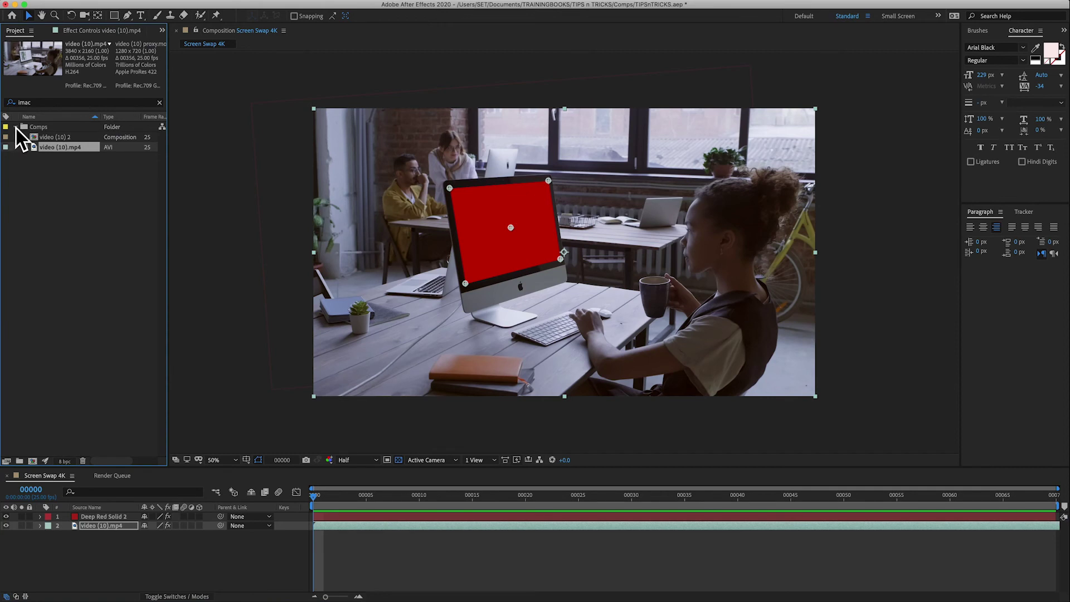
click(160, 102)
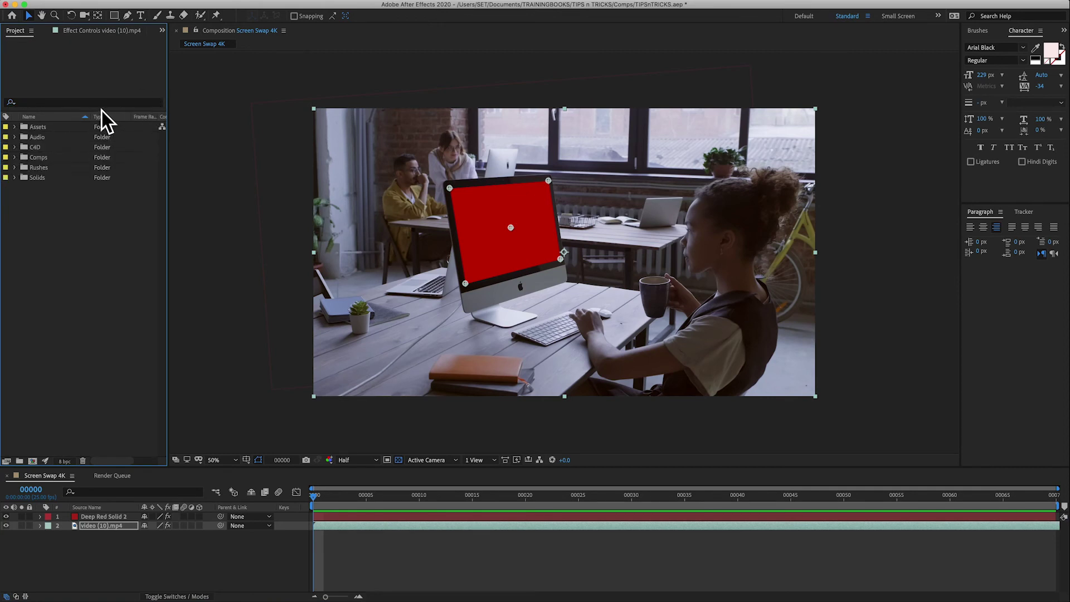
click(16, 126)
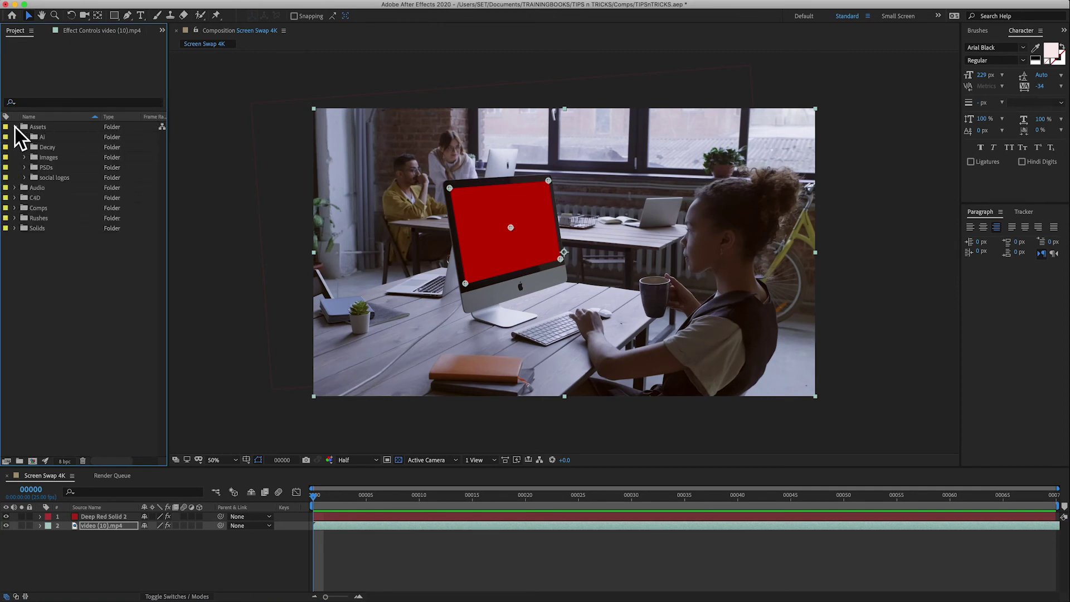
click(24, 158)
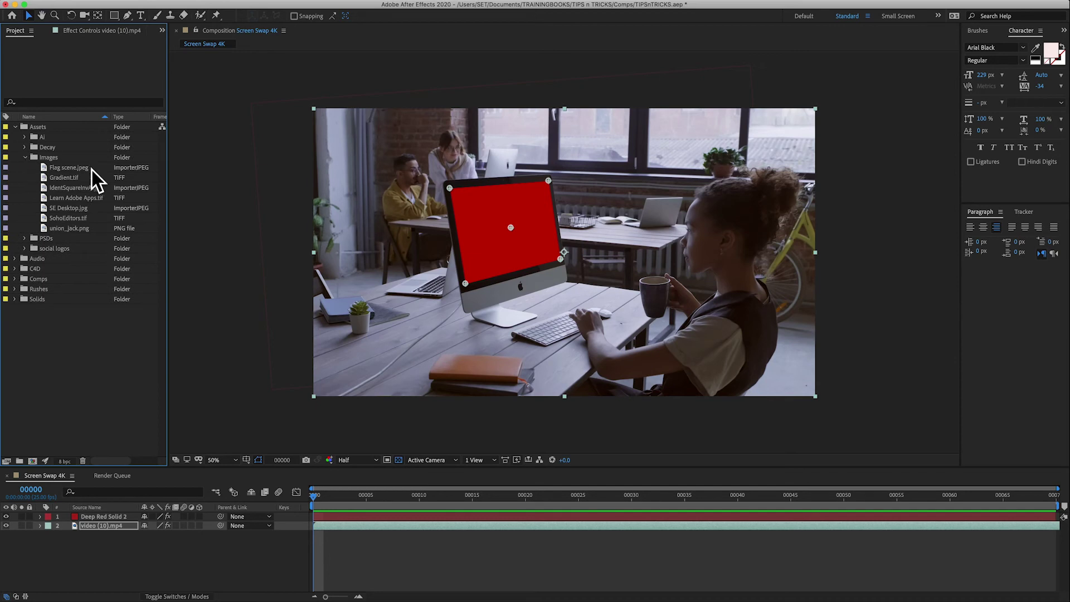
click(63, 209)
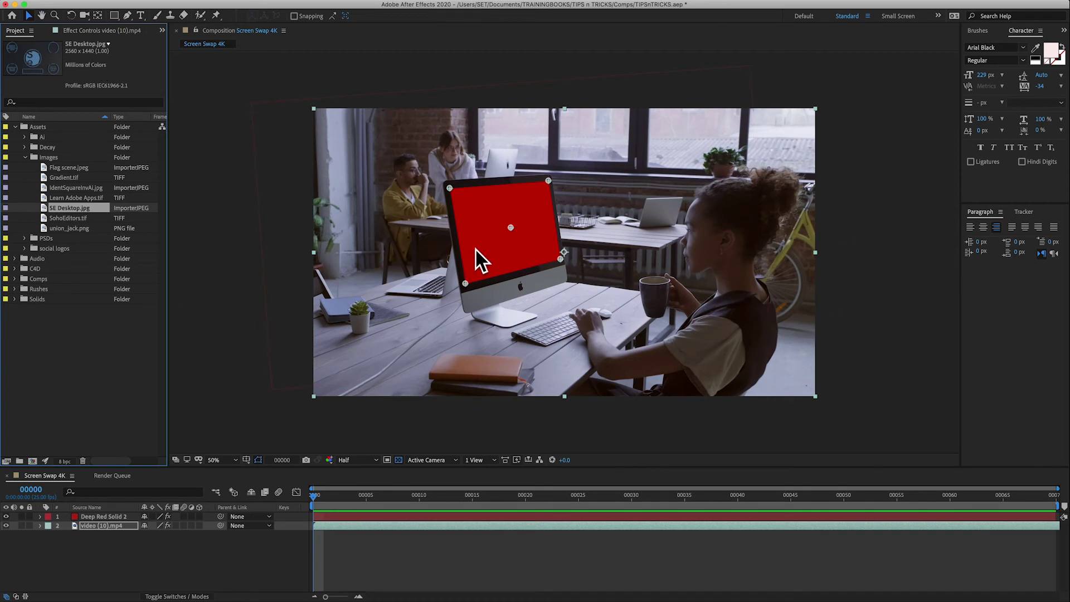
- Pre-compose Deep Red Solid 2 as "iMac Screen PreComp", leaving all attributes in Screen Swap 4K
click(116, 517)
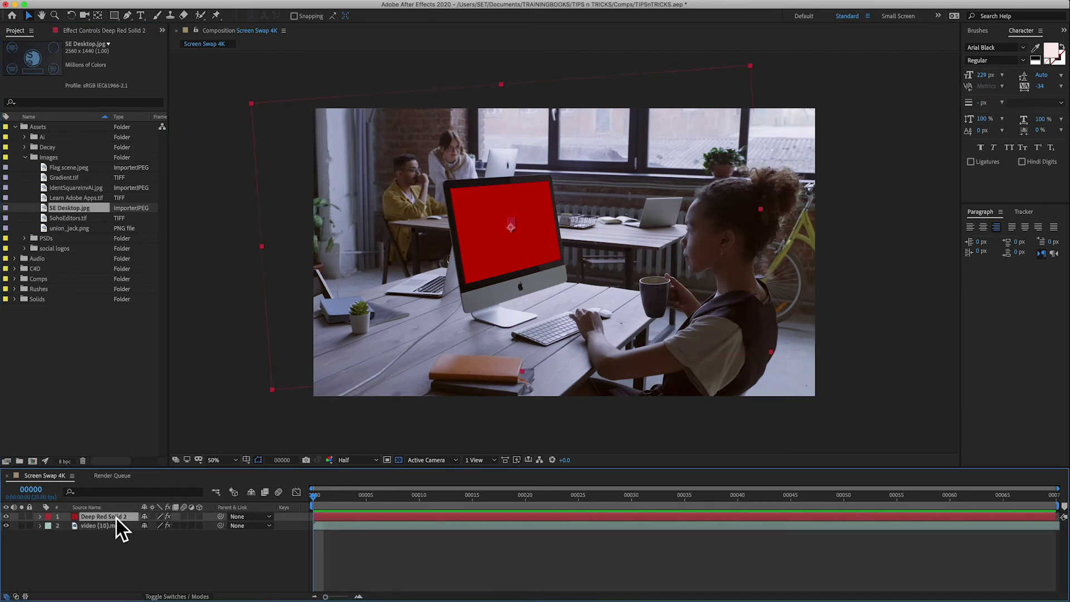
click(184, 3)
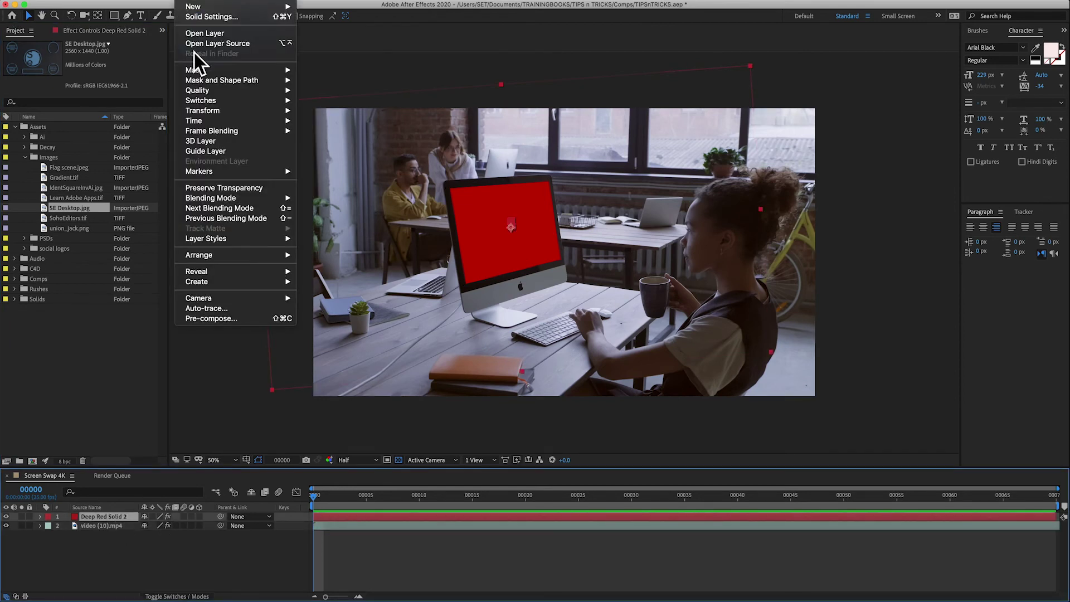
click(212, 318)
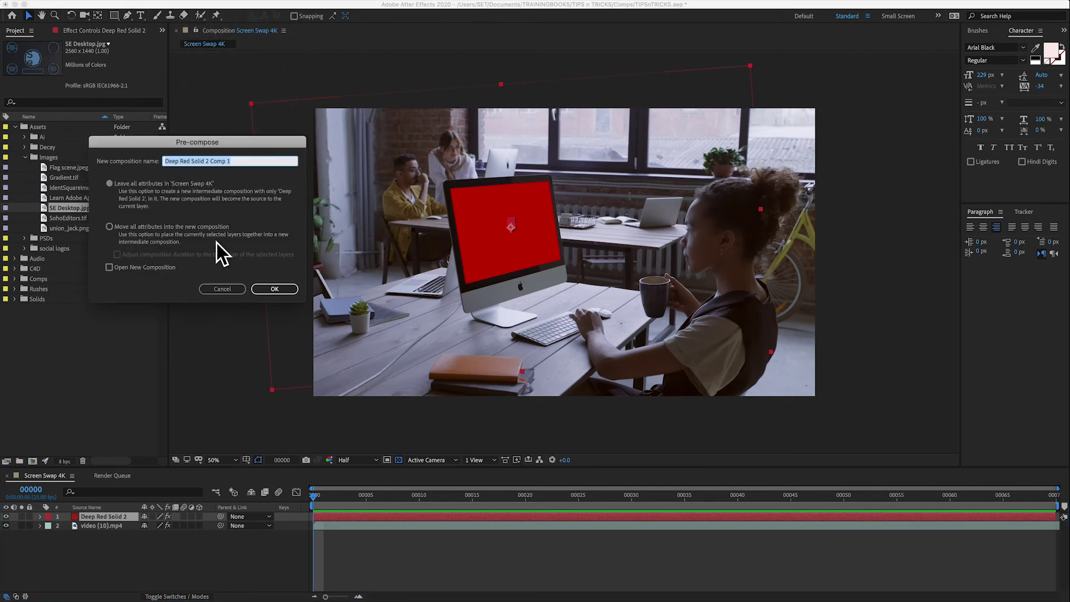
drag(218, 141, 342, 189)
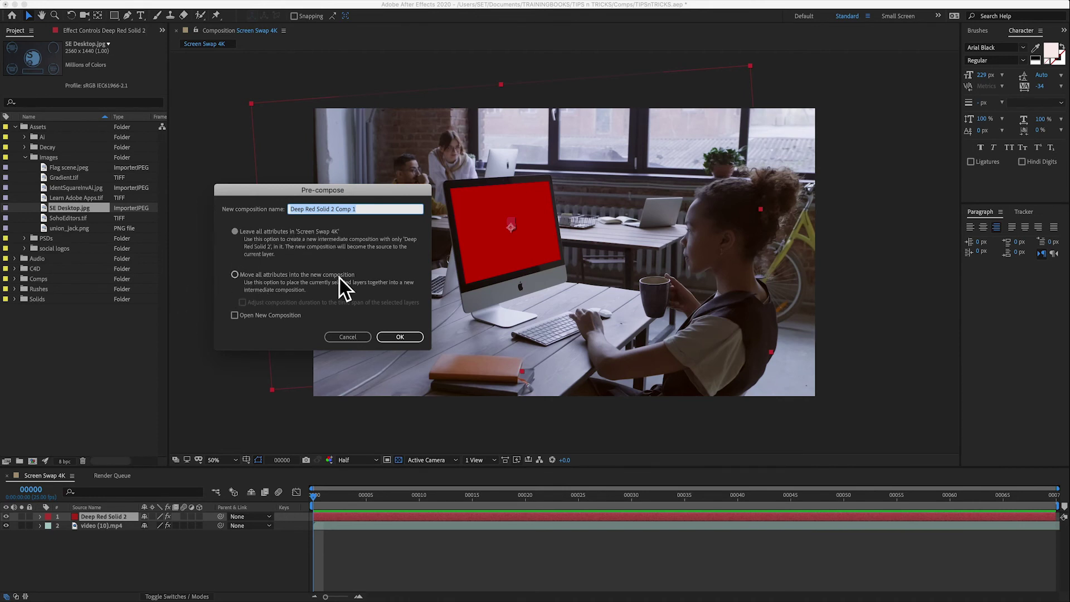
click(236, 232)
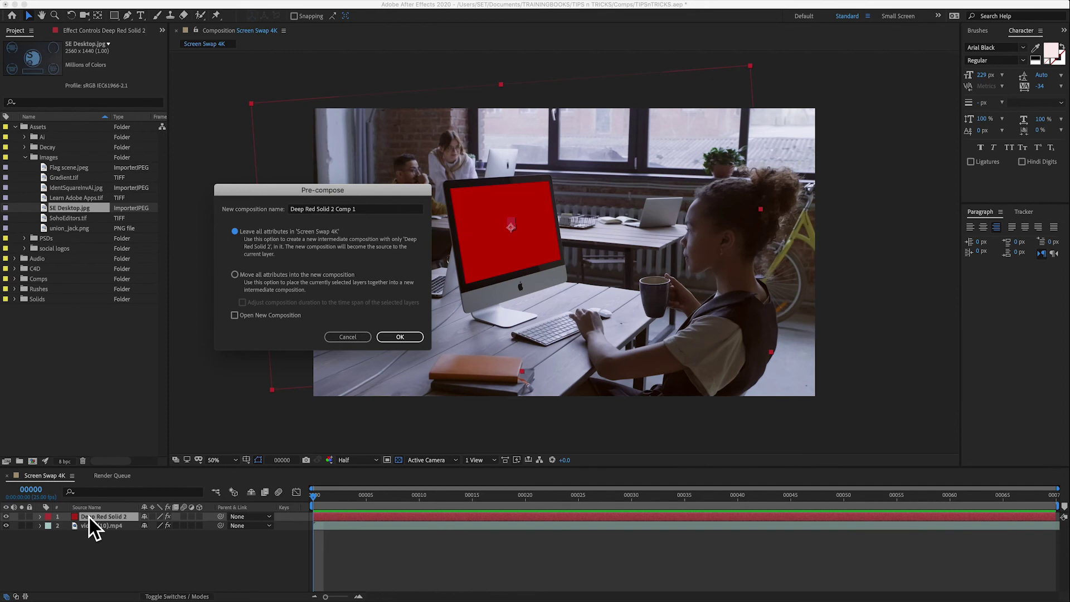
click(367, 210)
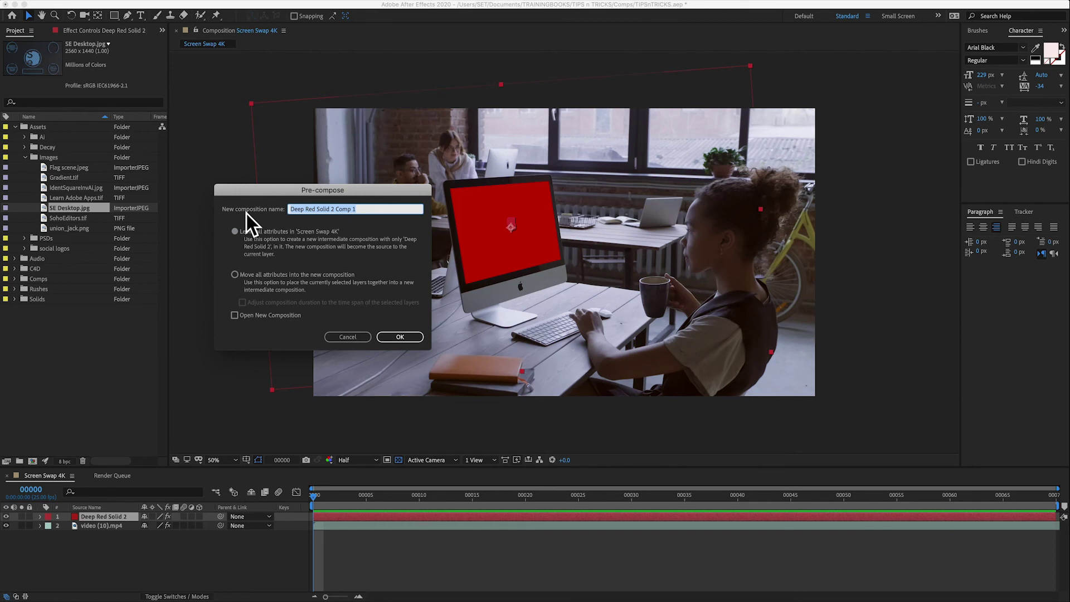
text(iMac Screen PreComp)
click(401, 336)
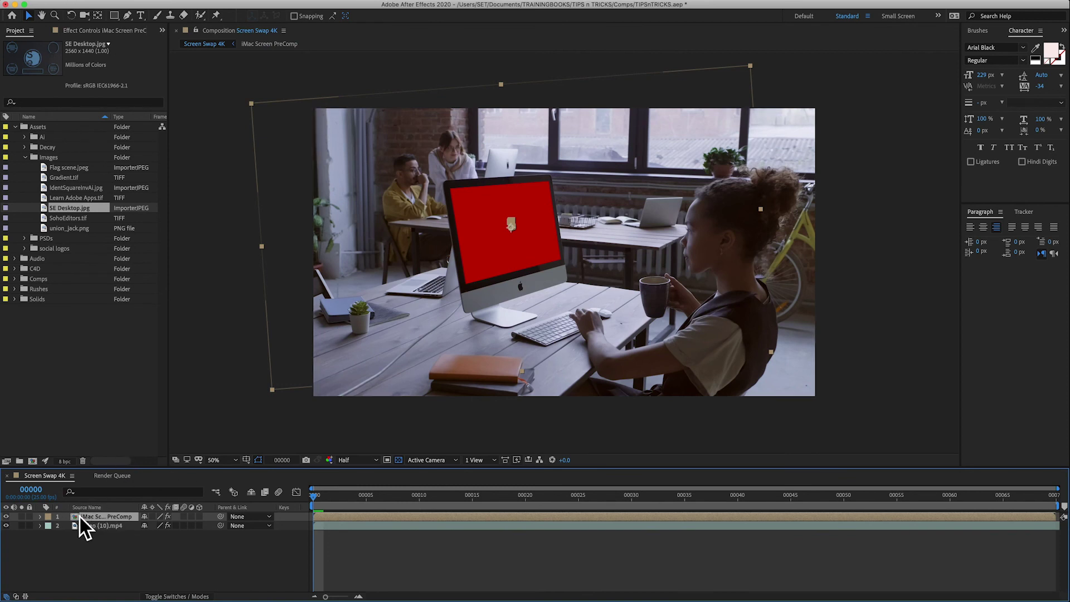
- Review the keyframed corner pin and transform properties of the iMac Screen PreComp layer, and collapse the layer again
key(u)
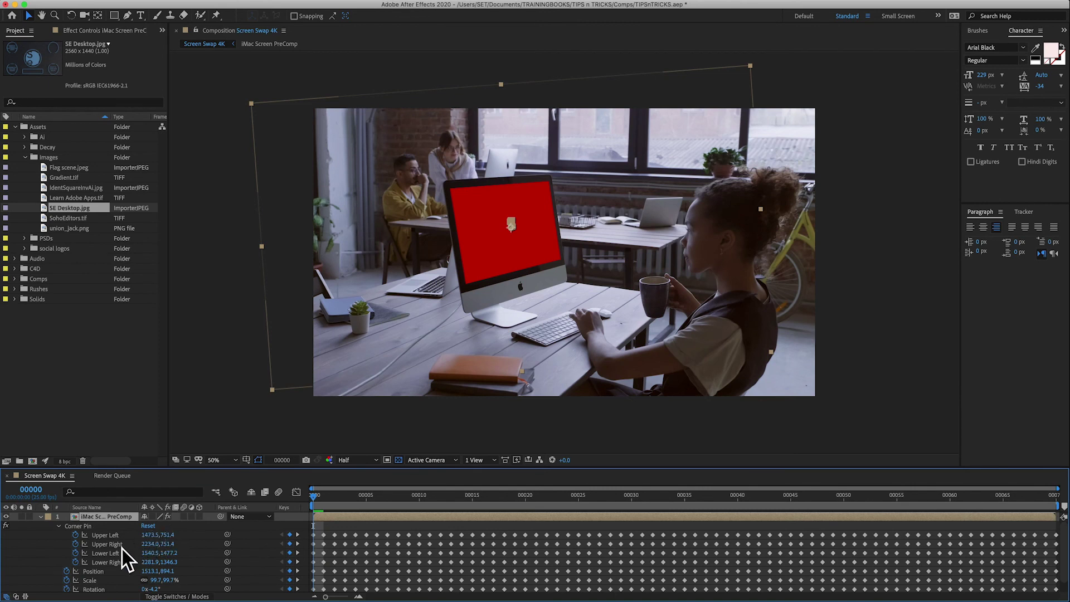
scroll(117, 547, down, 1)
scroll(117, 547, up, 1)
scroll(105, 578, down, 1)
scroll(105, 578, up, 1)
click(40, 517)
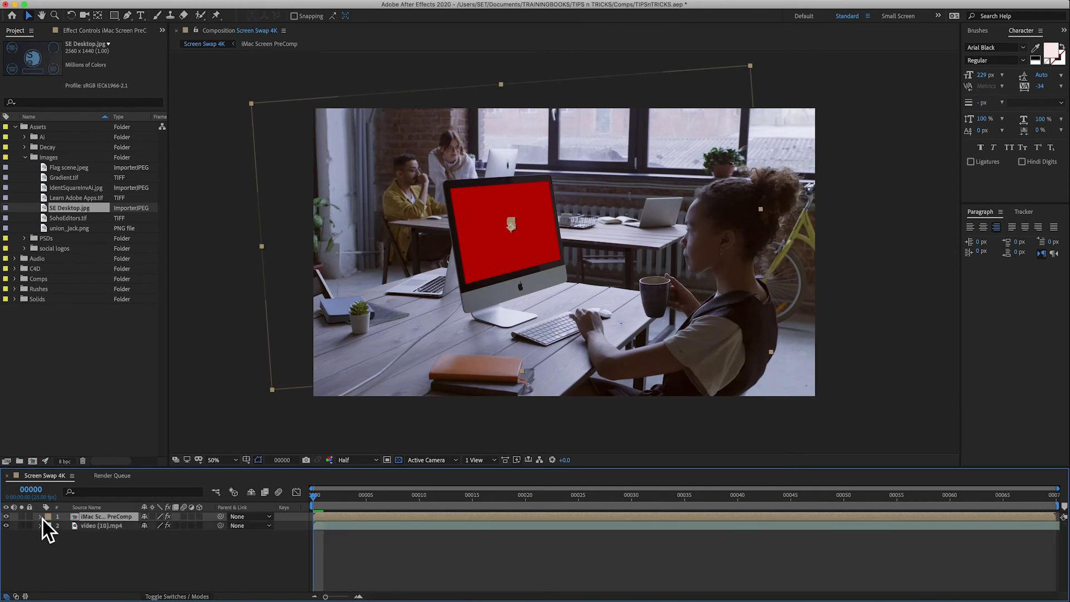
- Inside iMac Screen PreComp, hide Deep Red Solid 2 and add SE Desktop.jpg as a layer above it
double_click(92, 517)
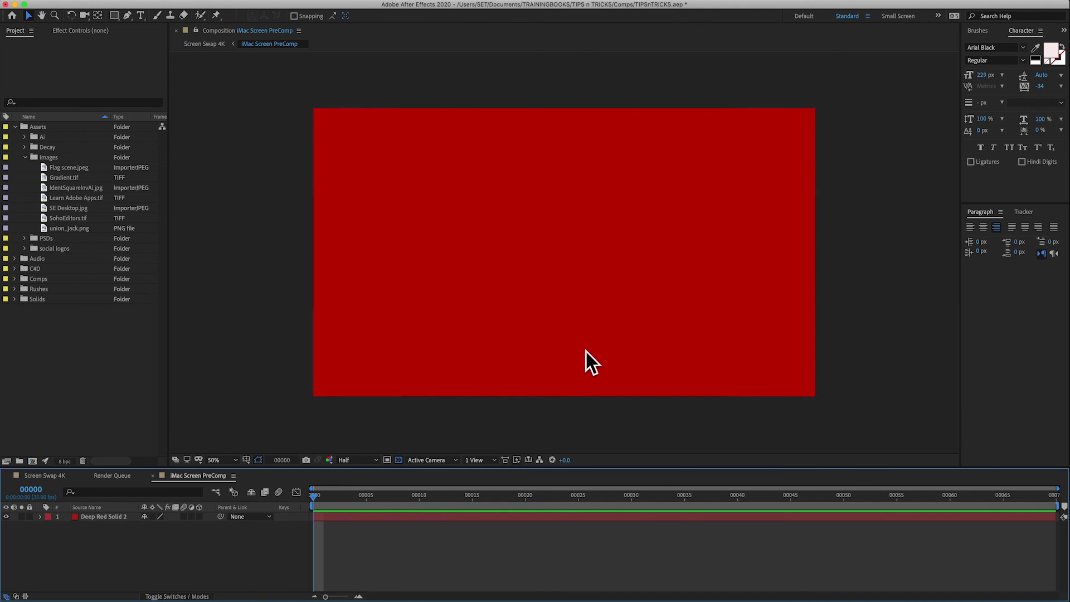
click(7, 517)
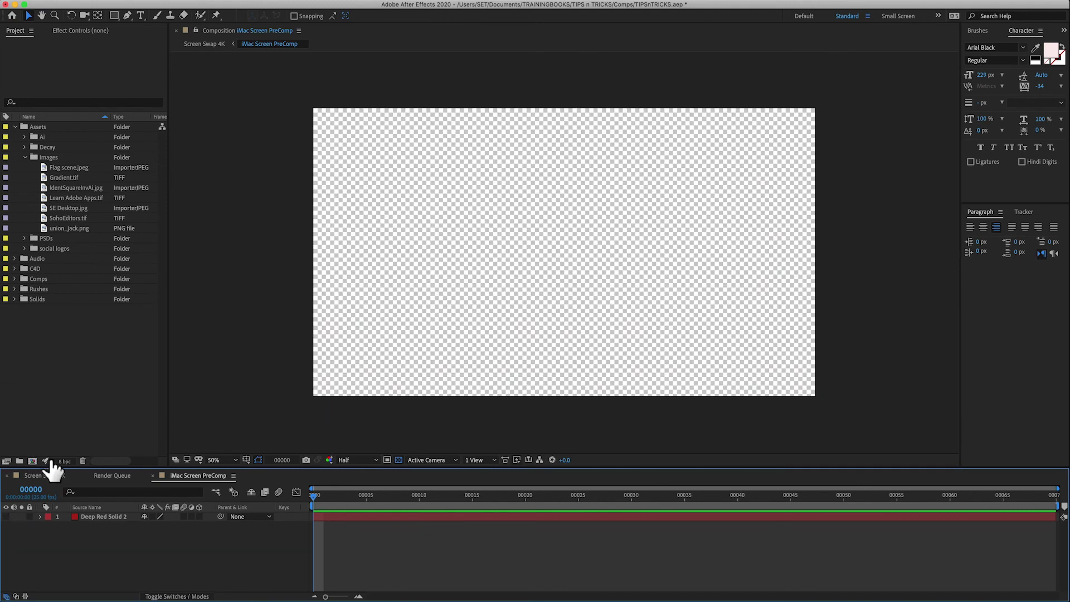
click(73, 208)
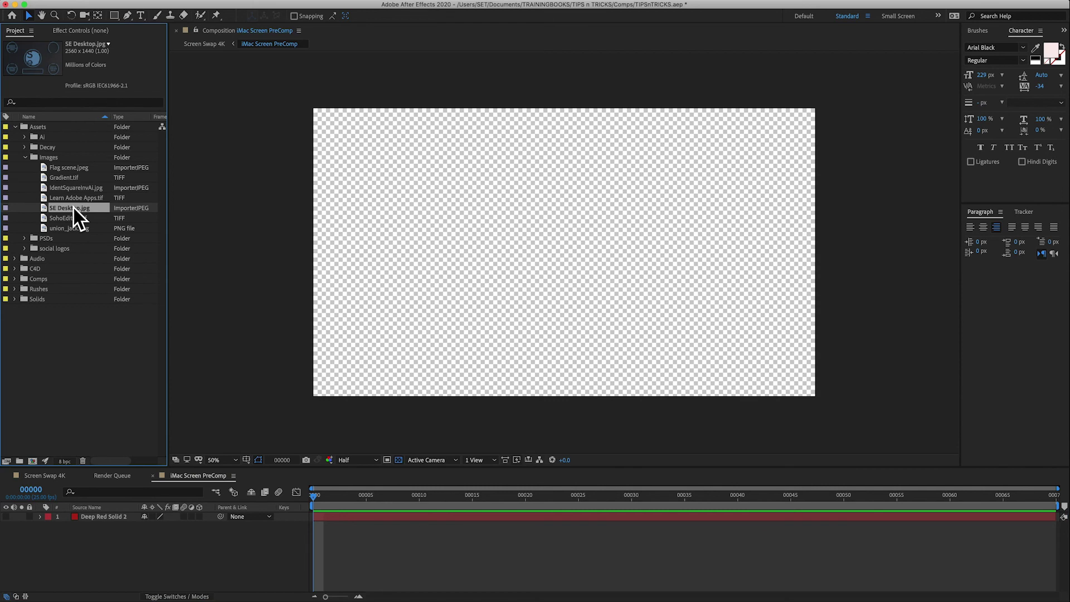
drag(73, 209, 134, 513)
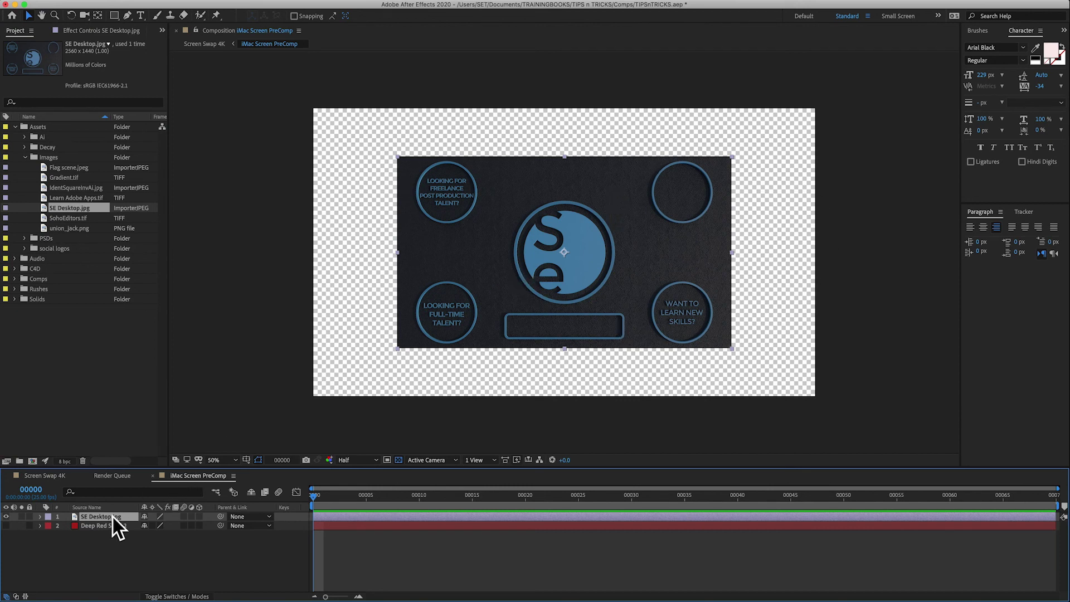
- Scale the SE Desktop.jpg layer to fill the composition with the Fit to Comp transform
click(195, 3)
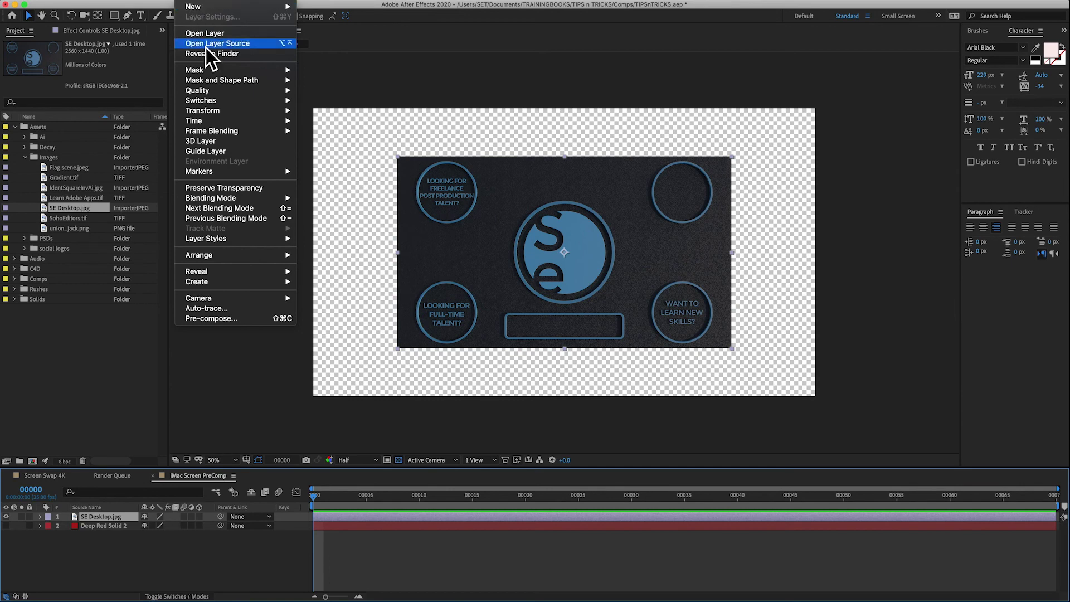
mouse_move(214, 110)
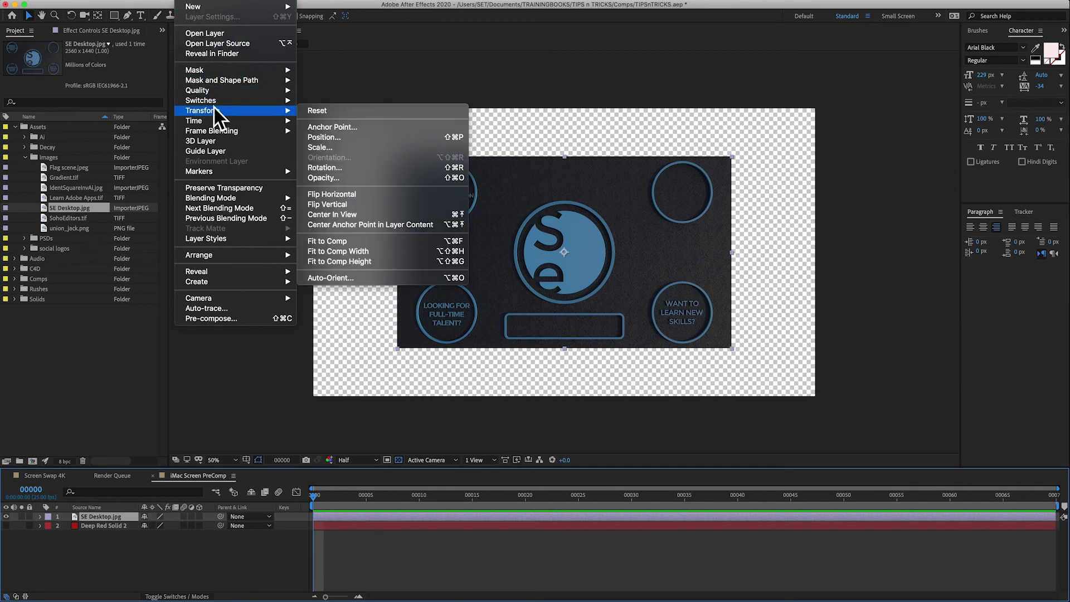
click(370, 241)
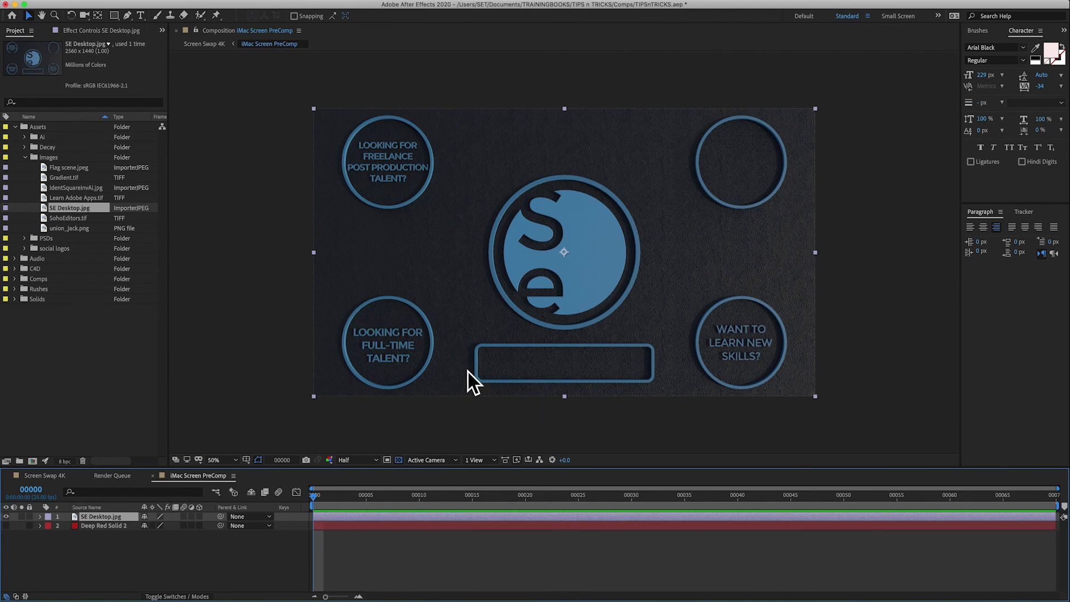
- Return to the Screen Swap 4K composition and play back the footage to check the replaced iMac screen
click(40, 478)
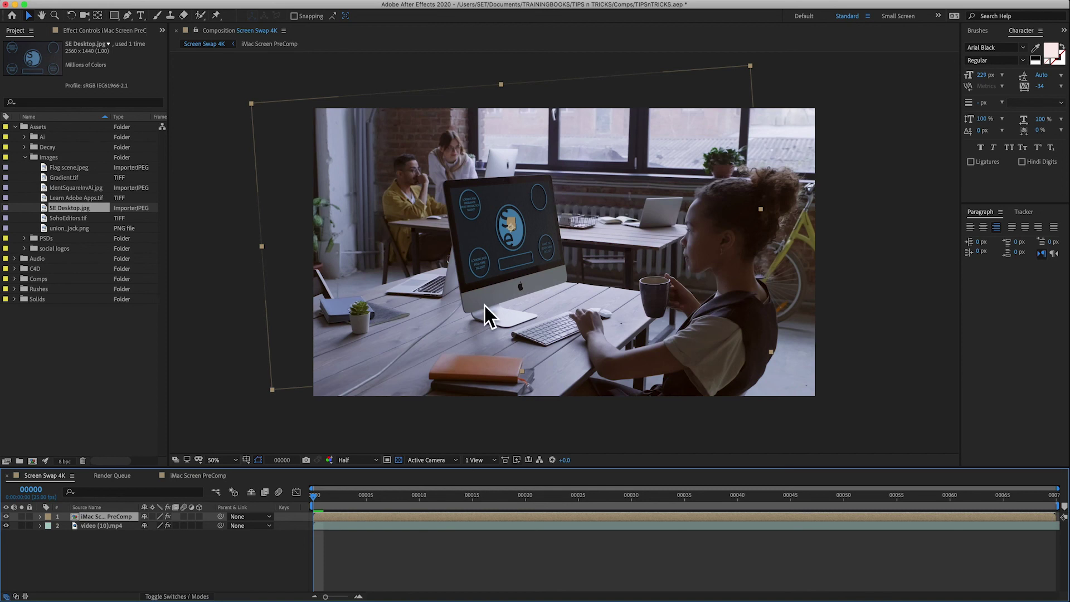
key(space)
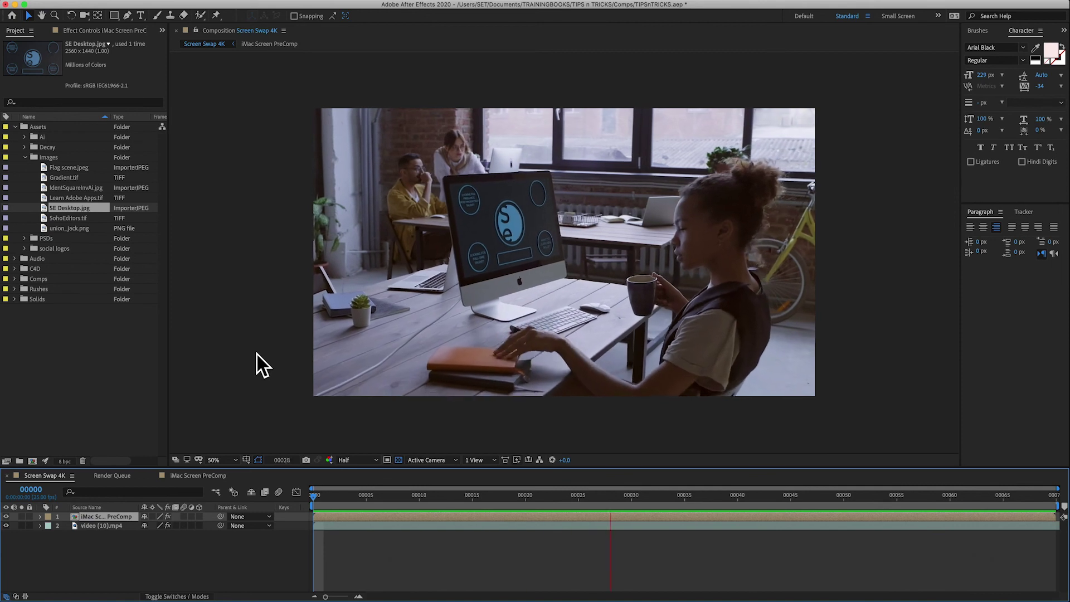
key(space)
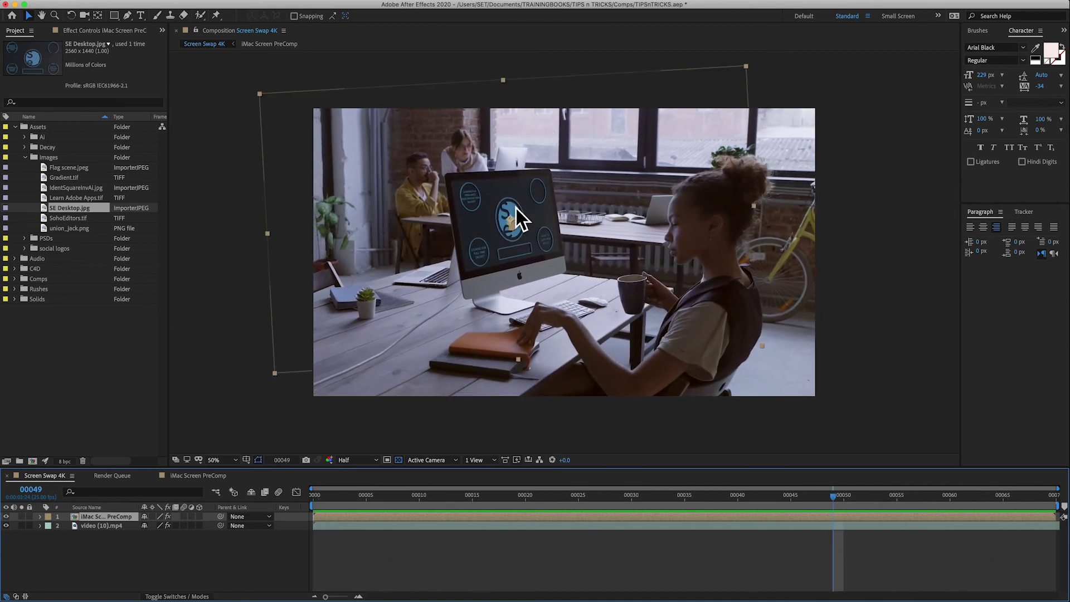